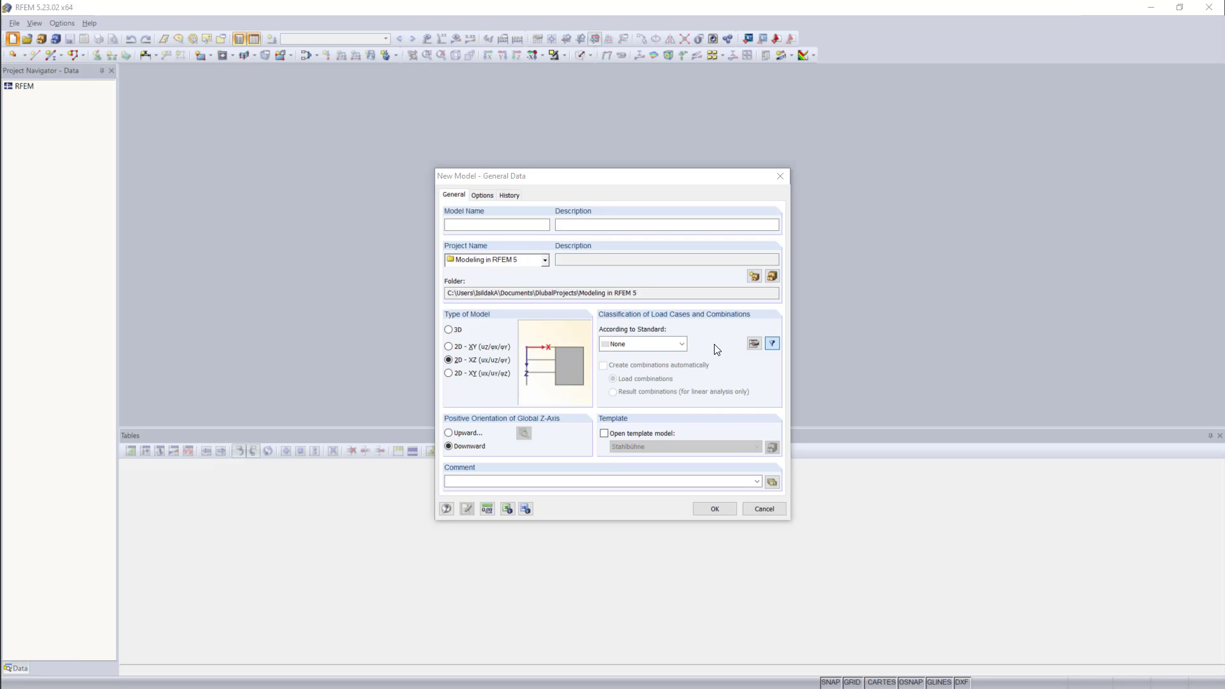
# Name the new model "Single Span Beam" and give it the description "Tutorial 01"
pyautogui.click(534, 226)
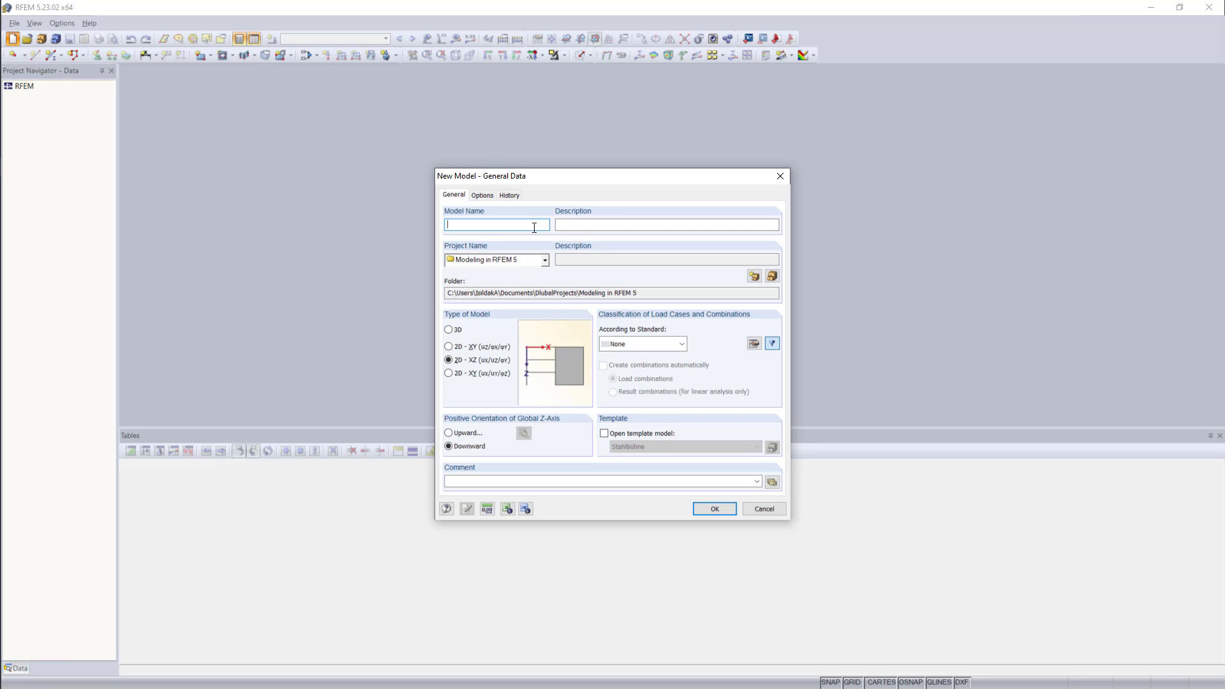
pyautogui.write('Single Span Beam')
pyautogui.click(580, 225)
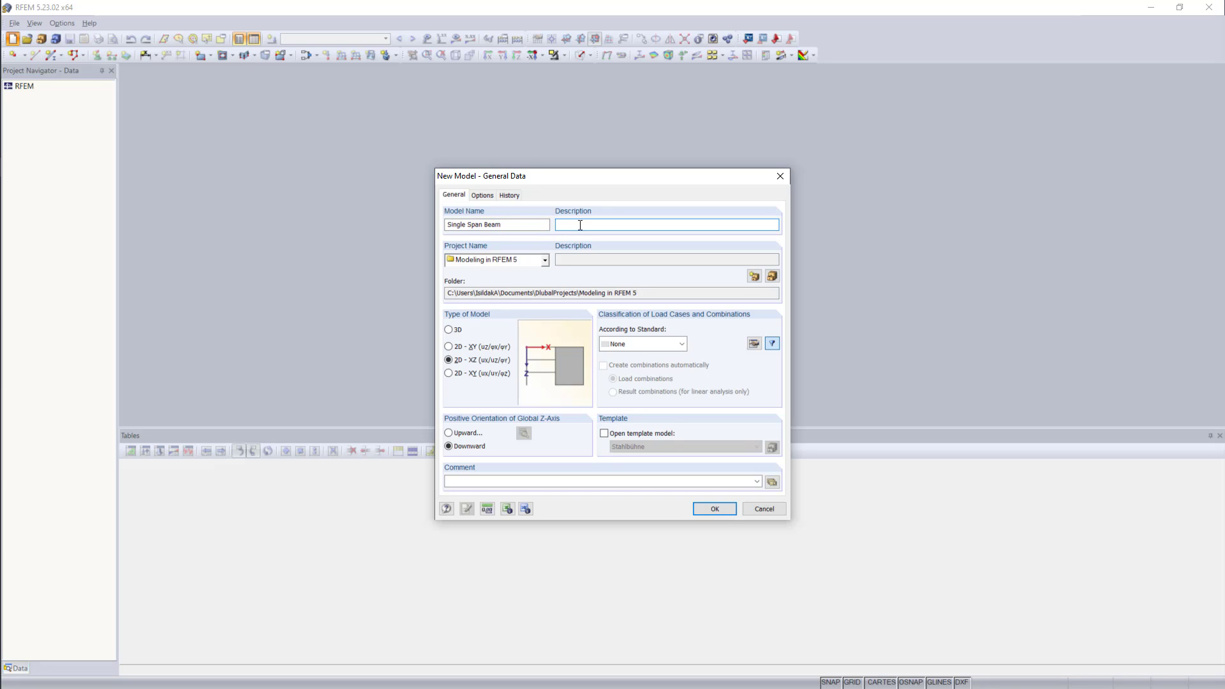
pyautogui.write('Tutorial 01')
pyautogui.click(753, 277)
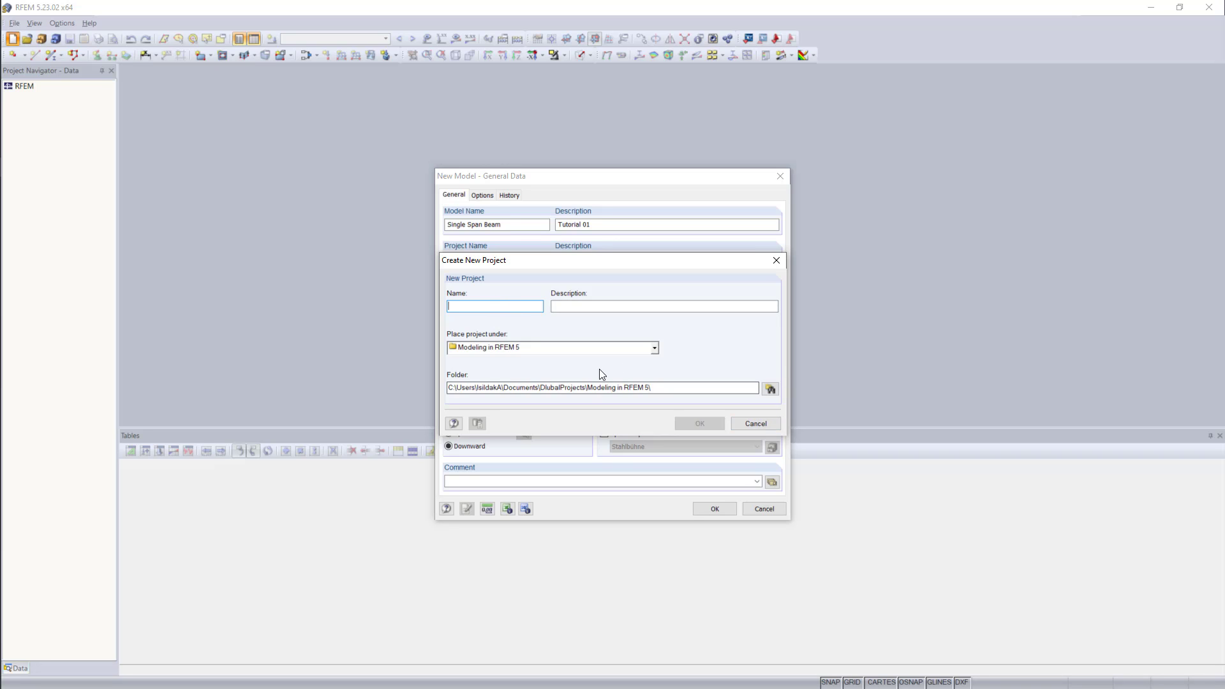
pyautogui.click(755, 424)
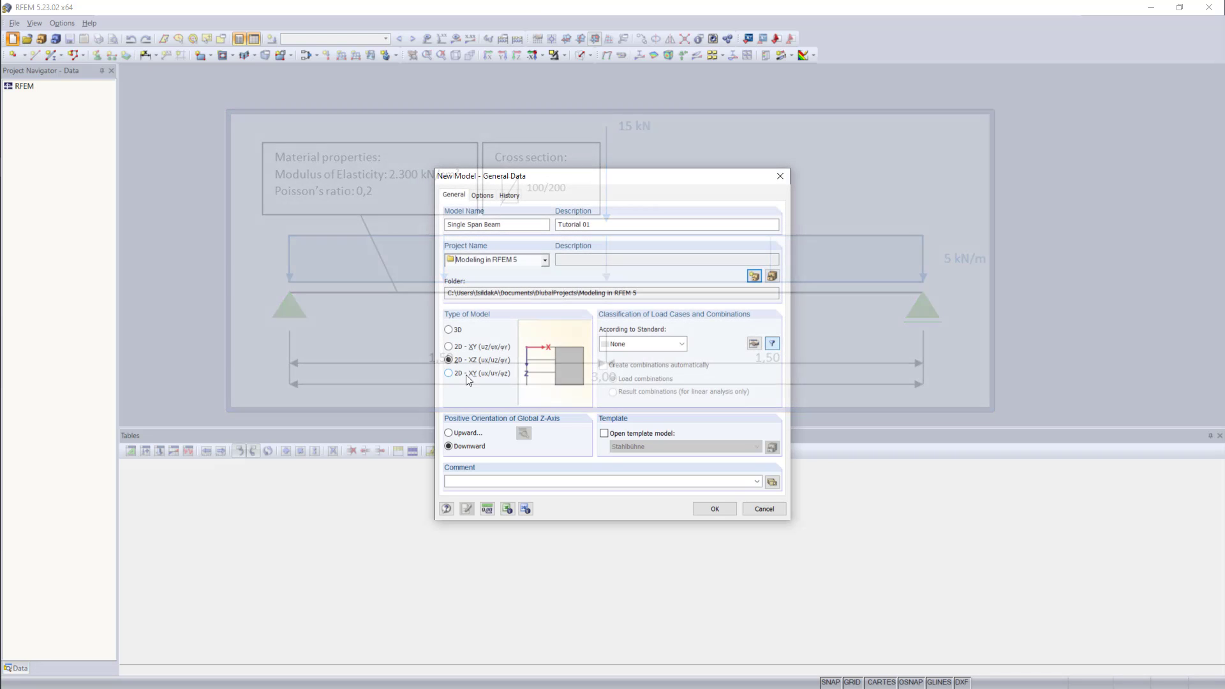
# Create the model as type 2D - XZ with the load case classification standard set to None
pyautogui.click(449, 331)
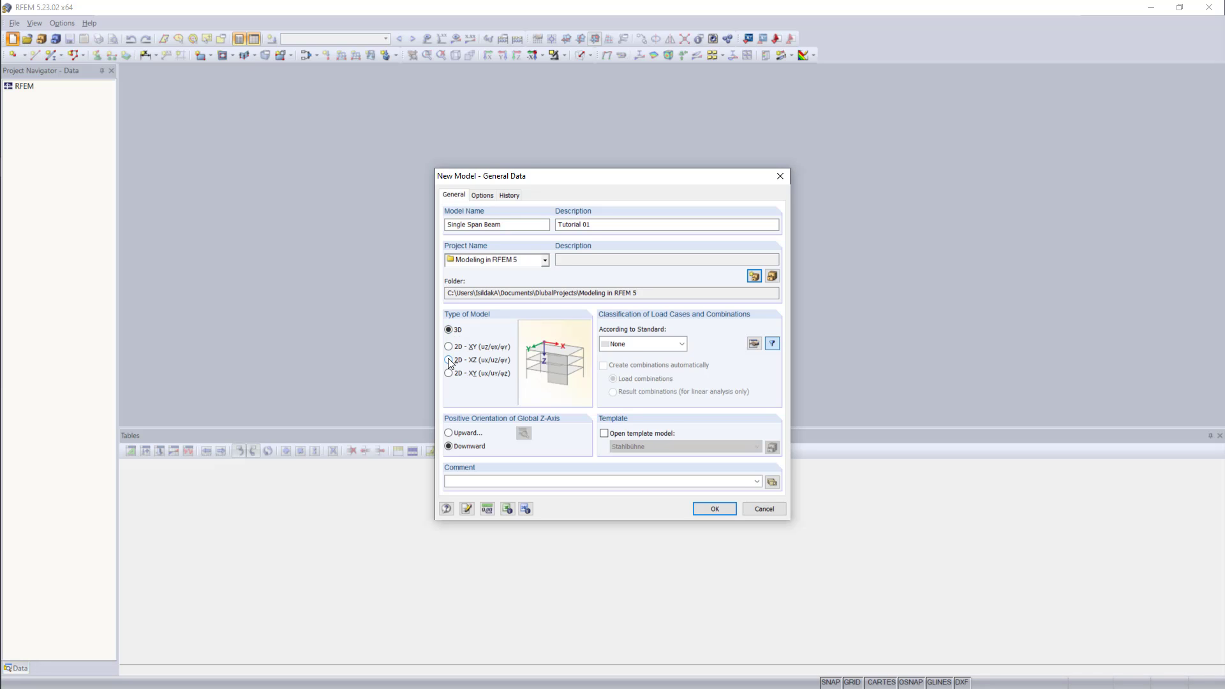
pyautogui.click(449, 361)
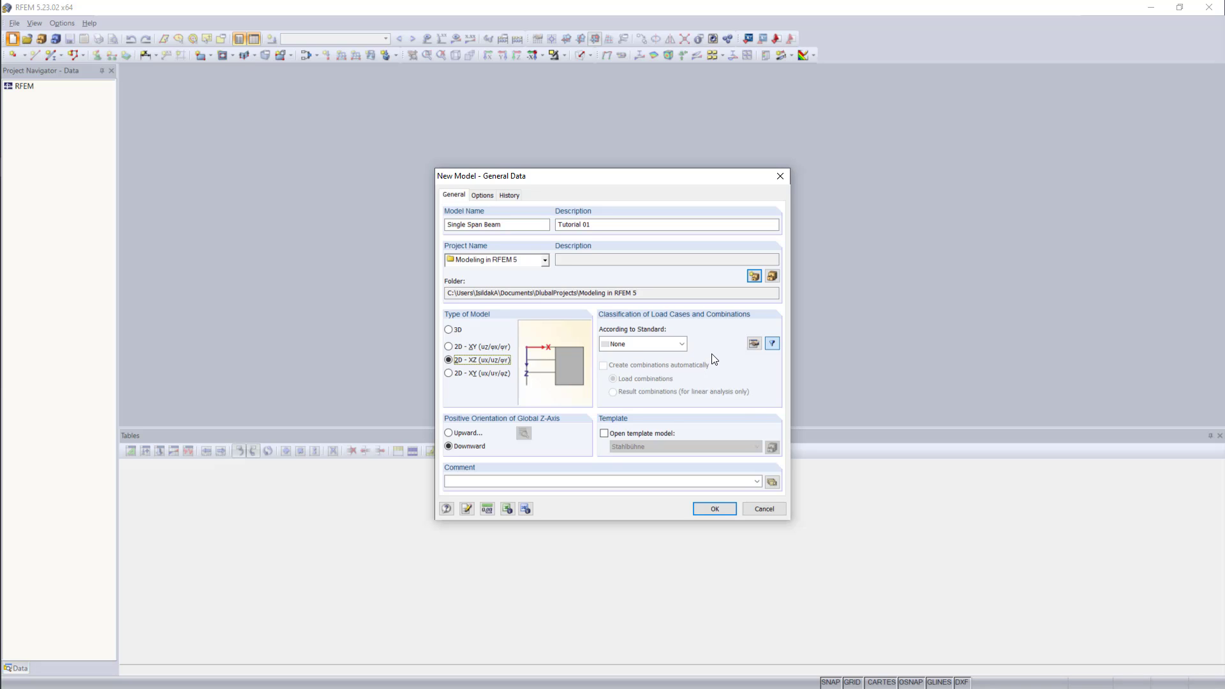
pyautogui.click(681, 344)
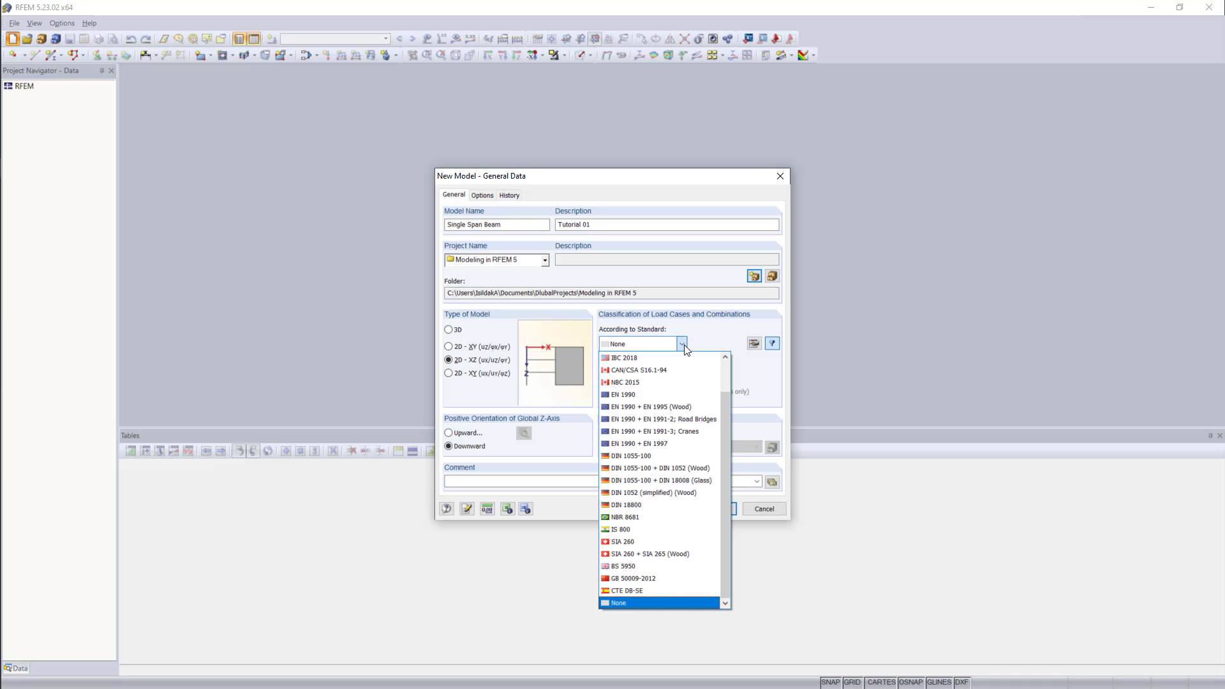
pyautogui.moveTo(723, 406); pyautogui.dragTo(721, 338)
pyautogui.click(721, 338)
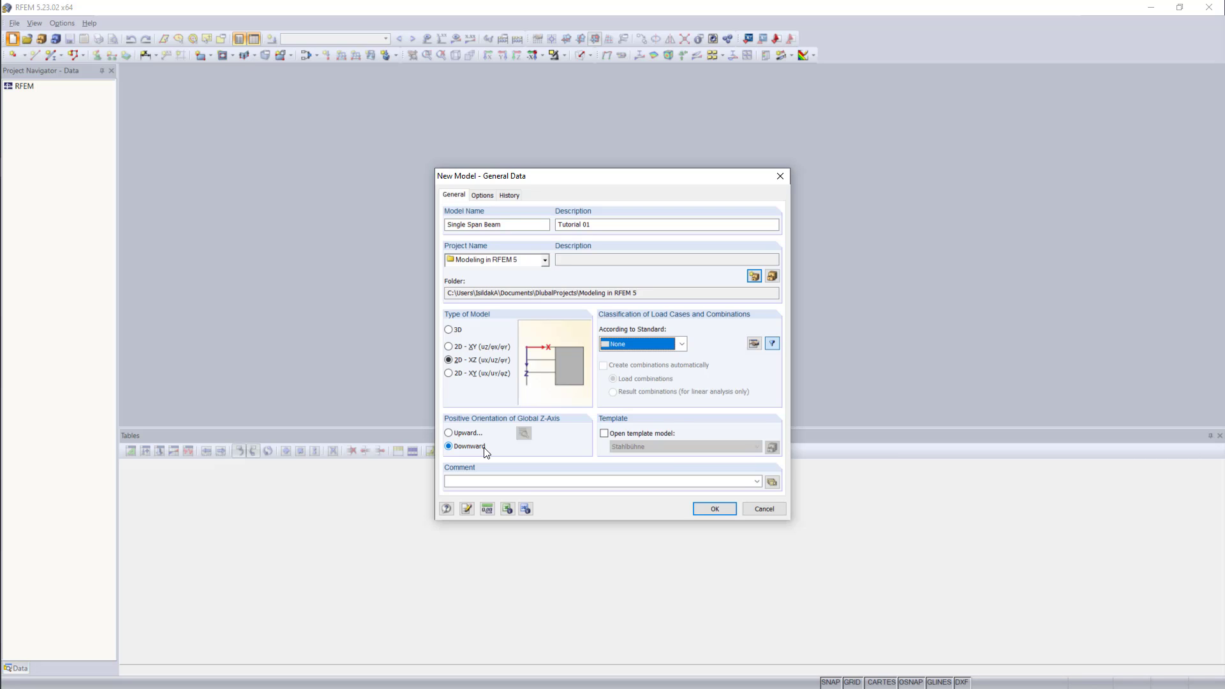
pyautogui.click(713, 510)
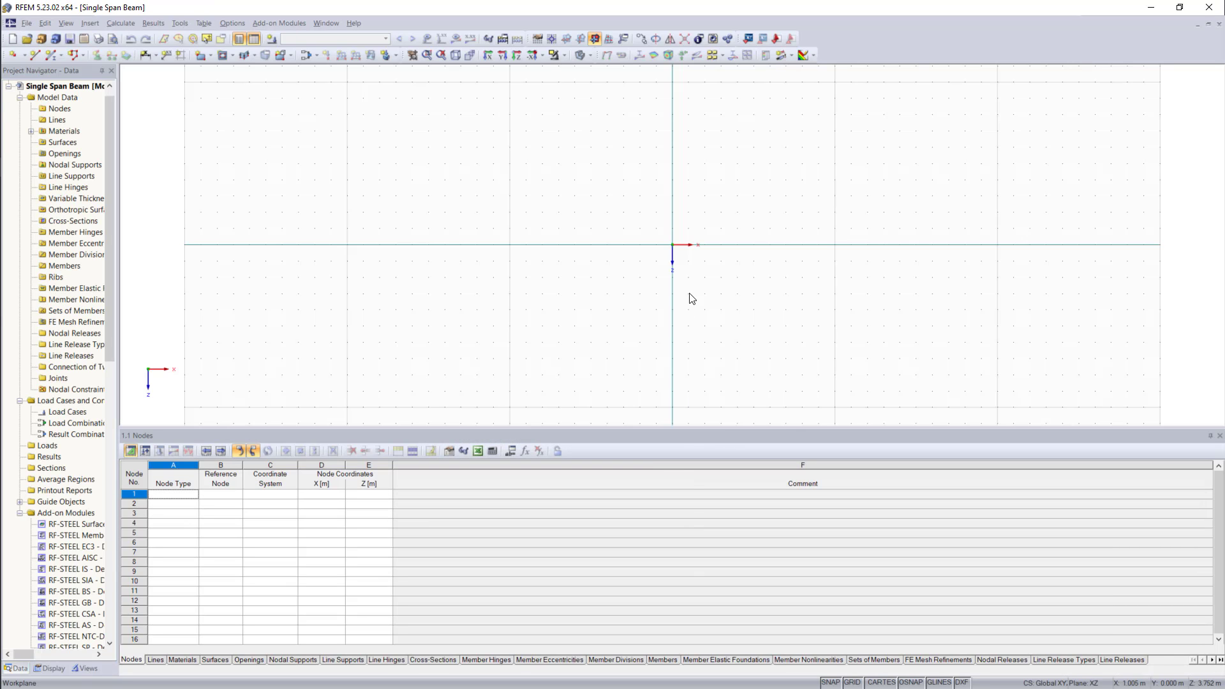
# Enlarge the data table area slightly and display the load cases table
pyautogui.scroll(1, 684, 237)
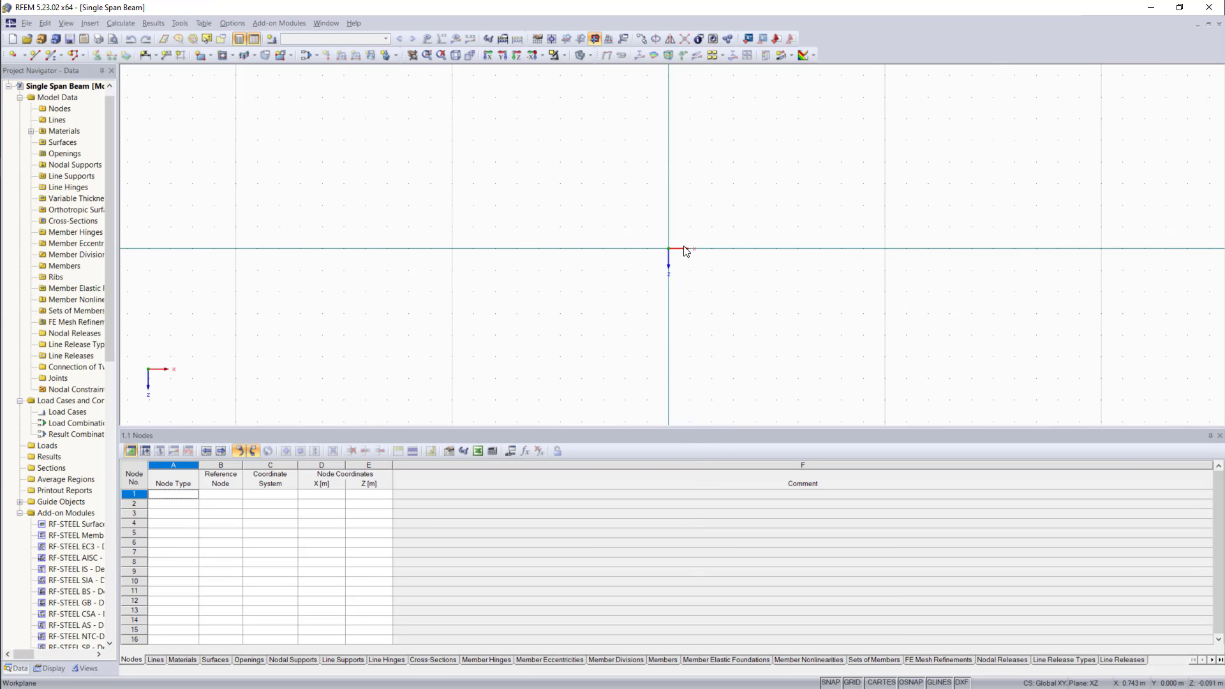
pyautogui.scroll(4, 683, 250)
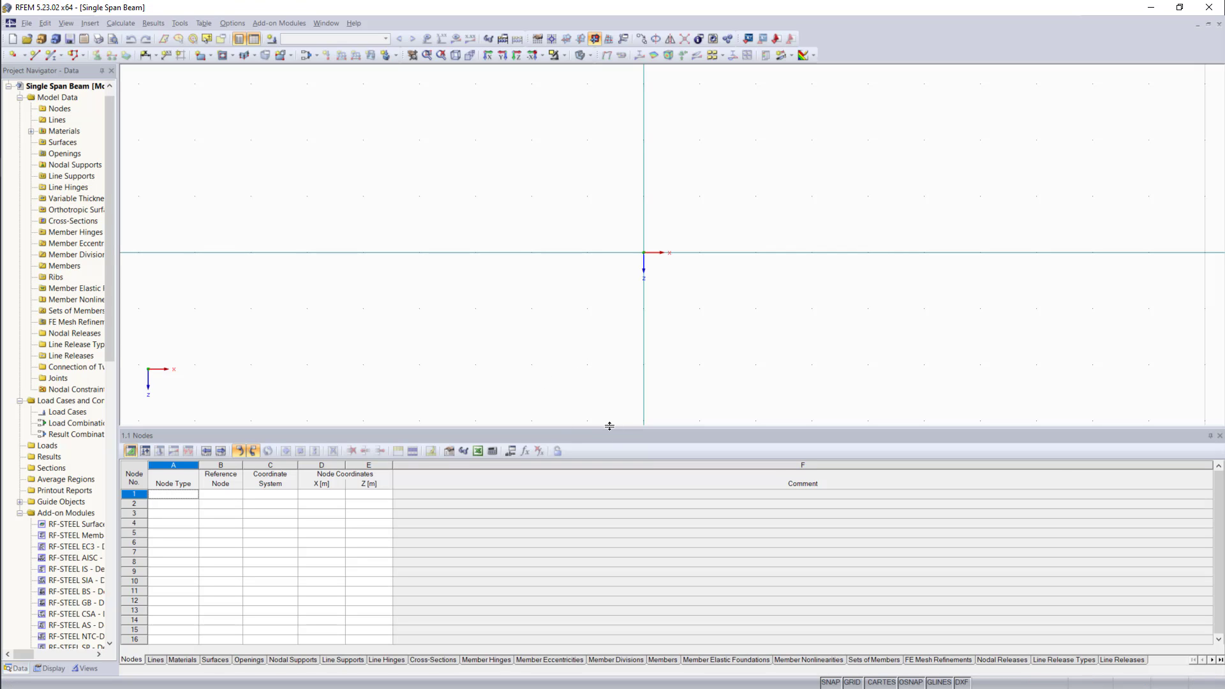
pyautogui.moveTo(610, 426); pyautogui.dragTo(608, 402)
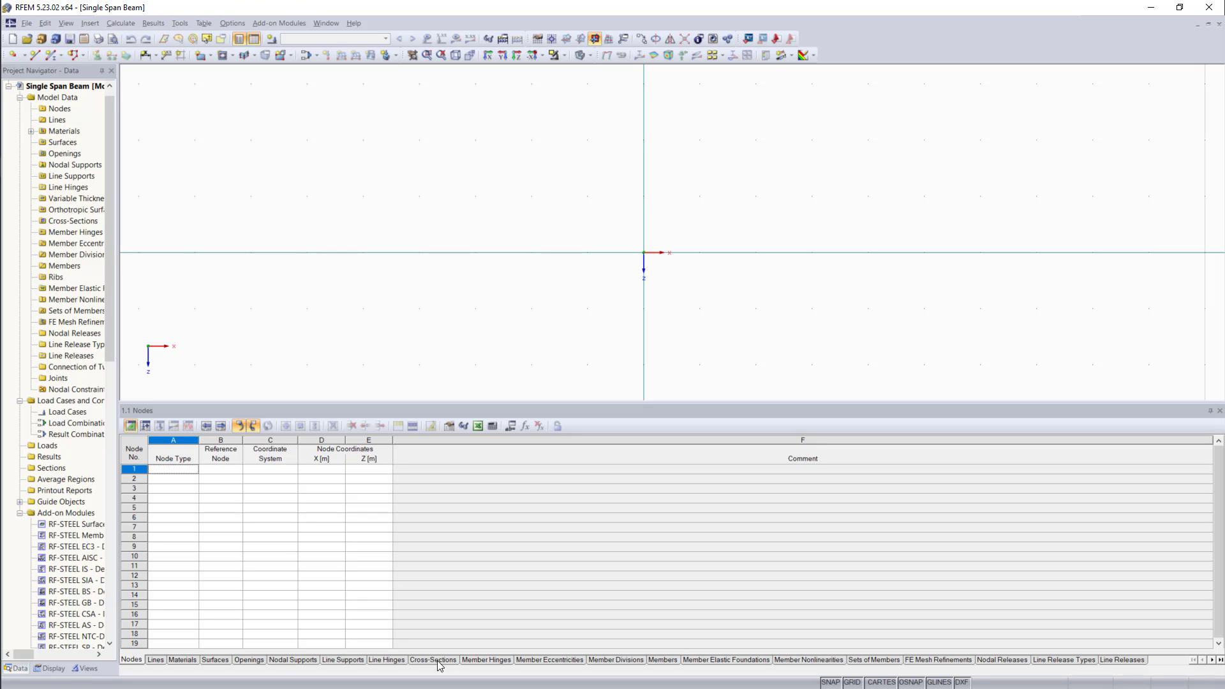
pyautogui.click(146, 426)
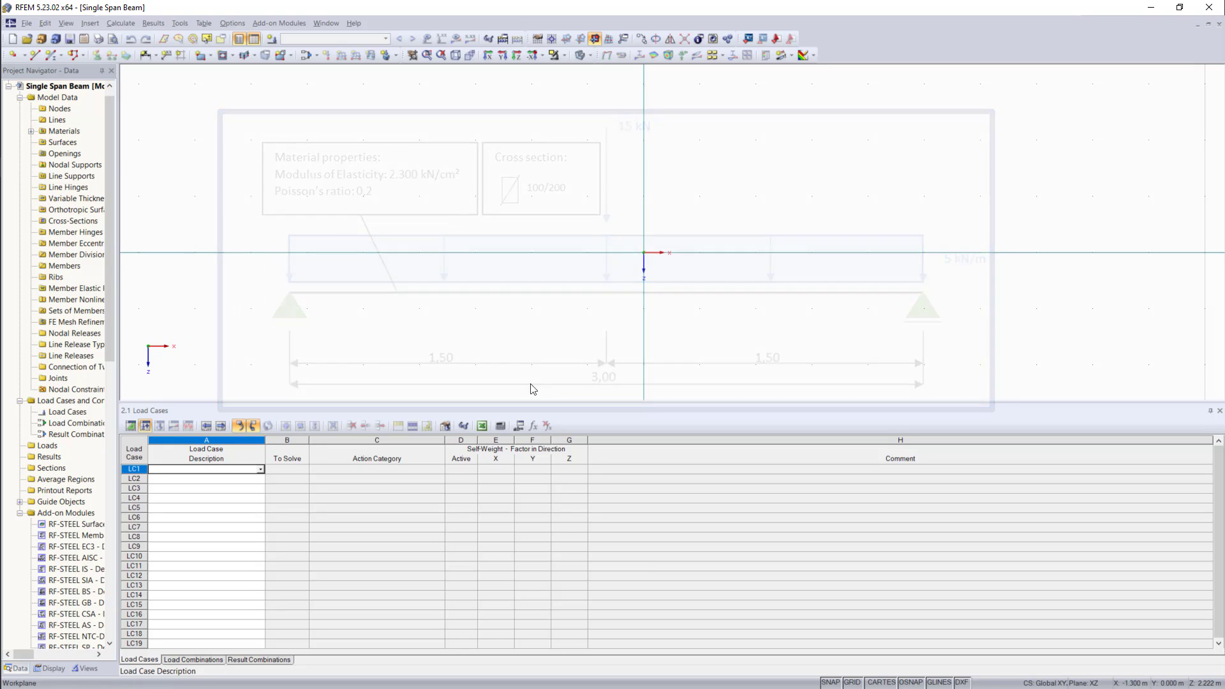
# Define node 1 at X 0, Z 0 and node 2 at X 3 m, Z 0 in the nodes table
pyautogui.click(131, 425)
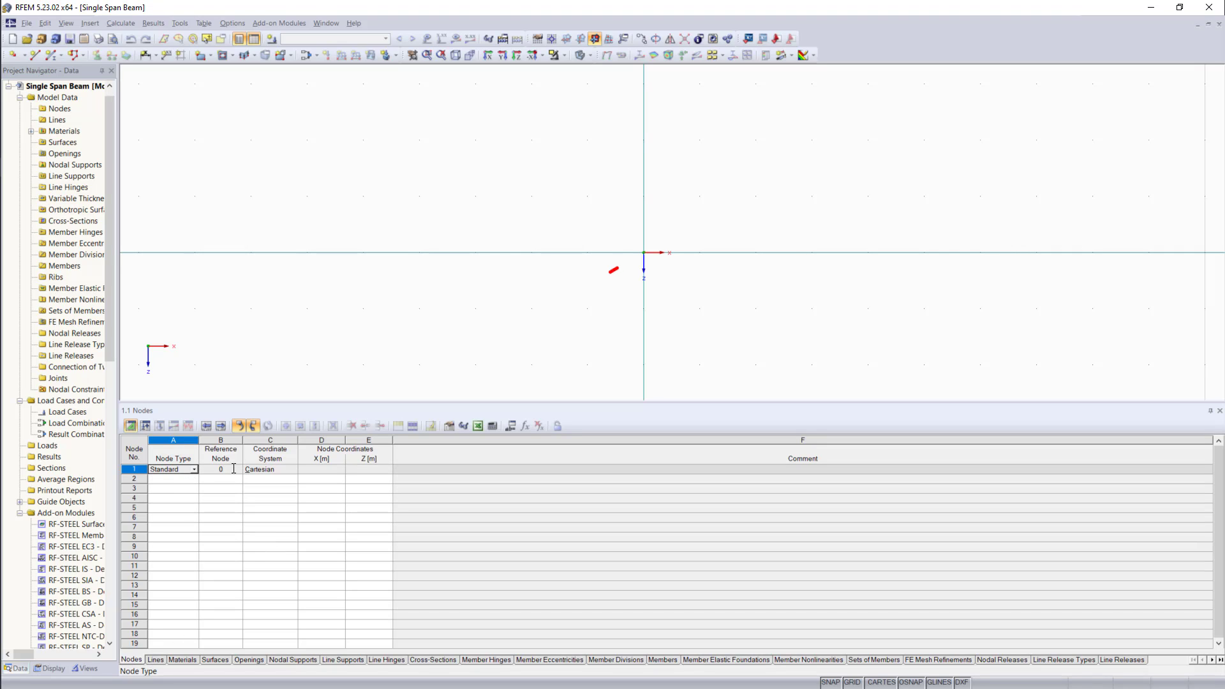
pyautogui.click(308, 469)
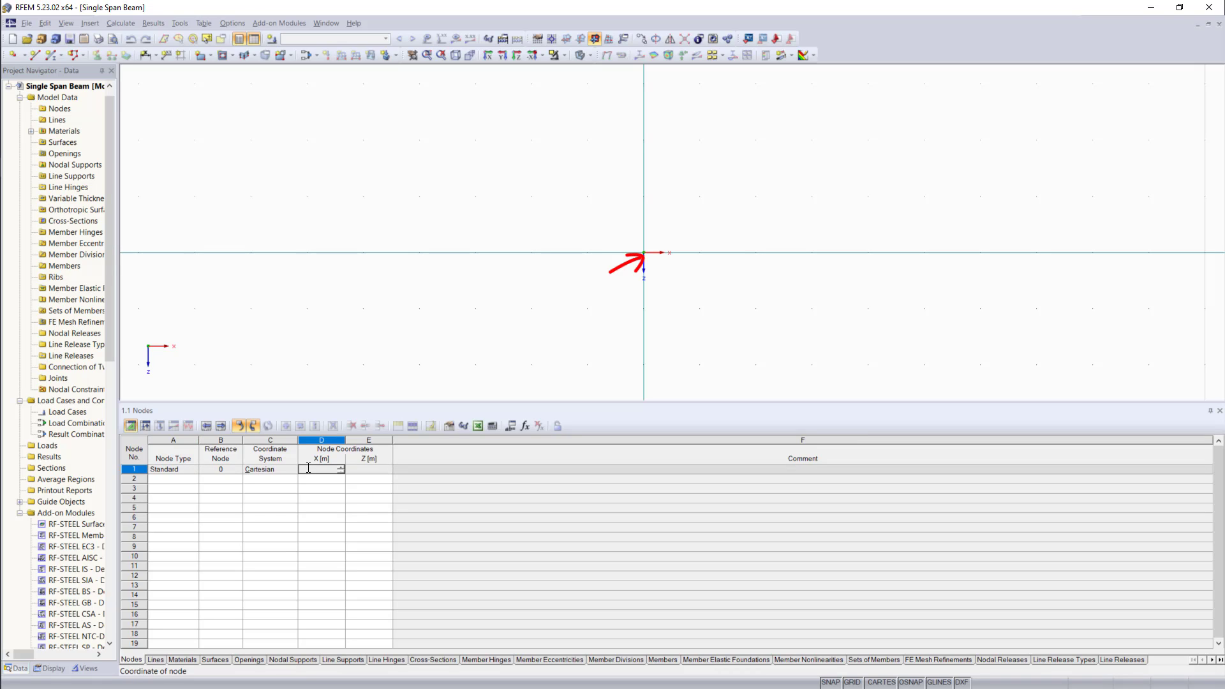
pyautogui.press('Return')
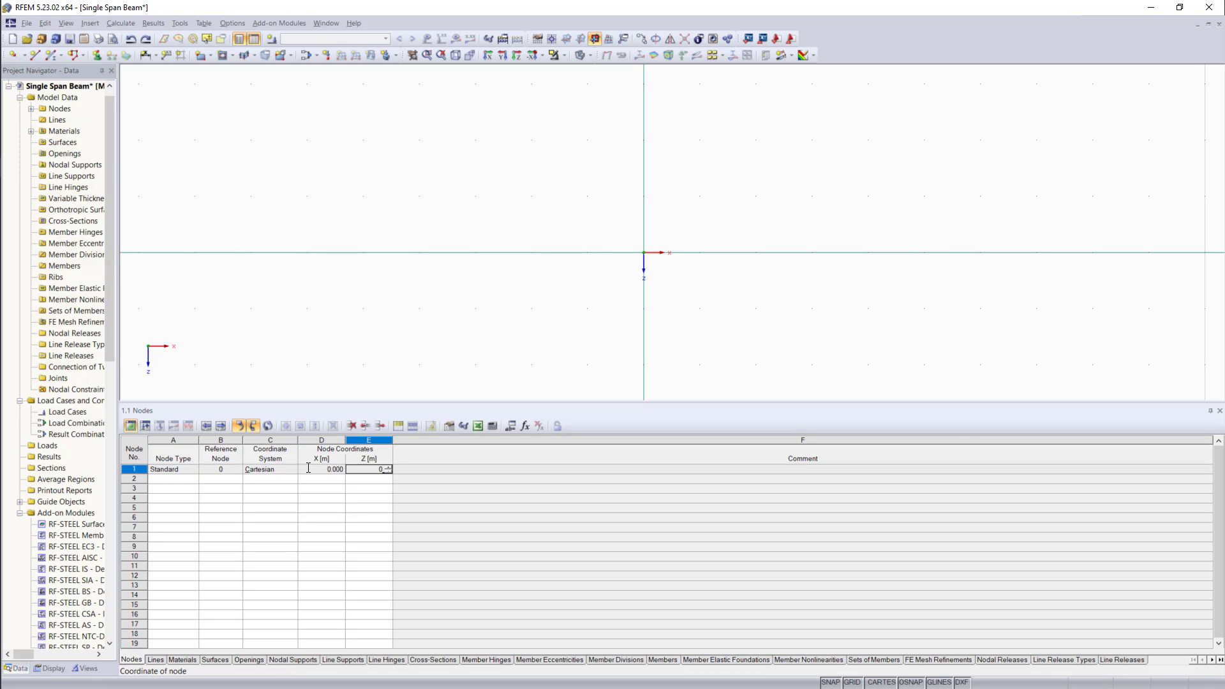
pyautogui.press('Return')
pyautogui.write('3')
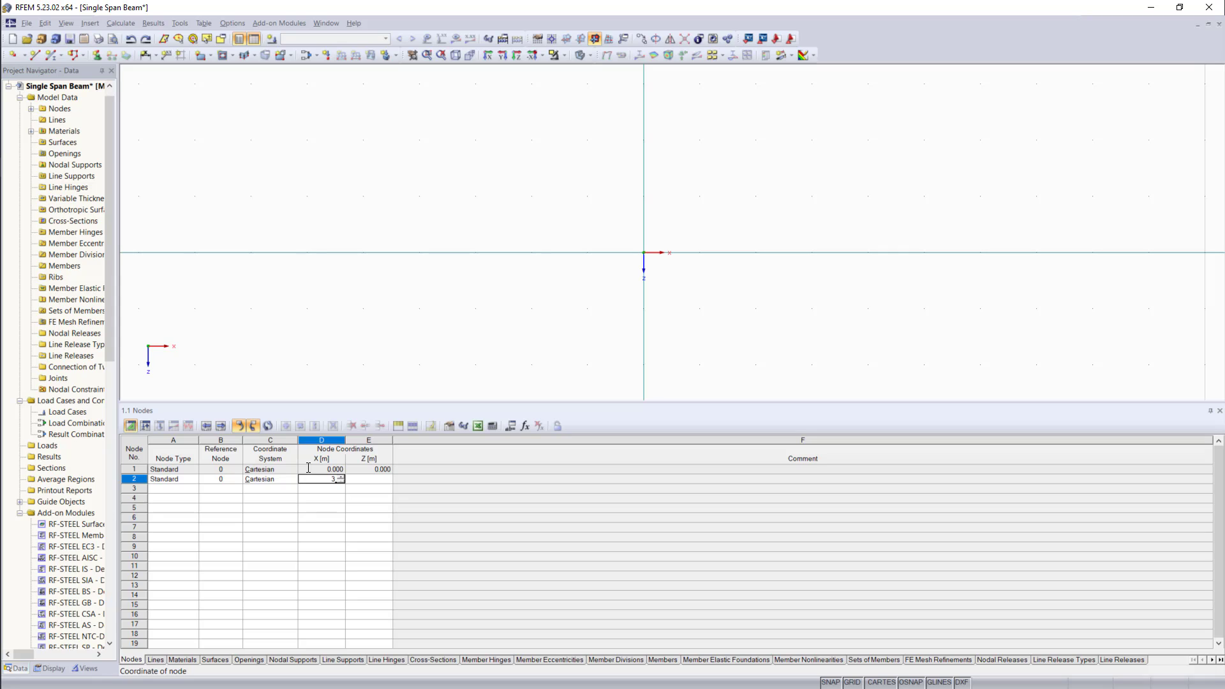
pyautogui.press('Return')
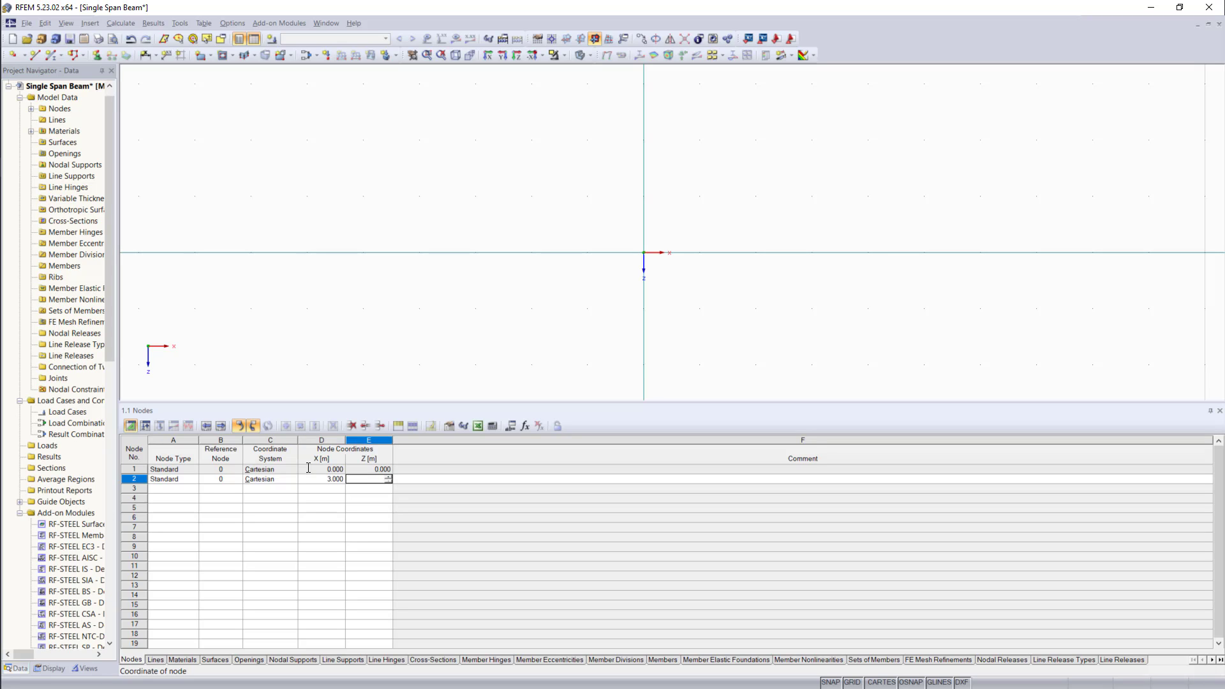
pyautogui.press('Return')
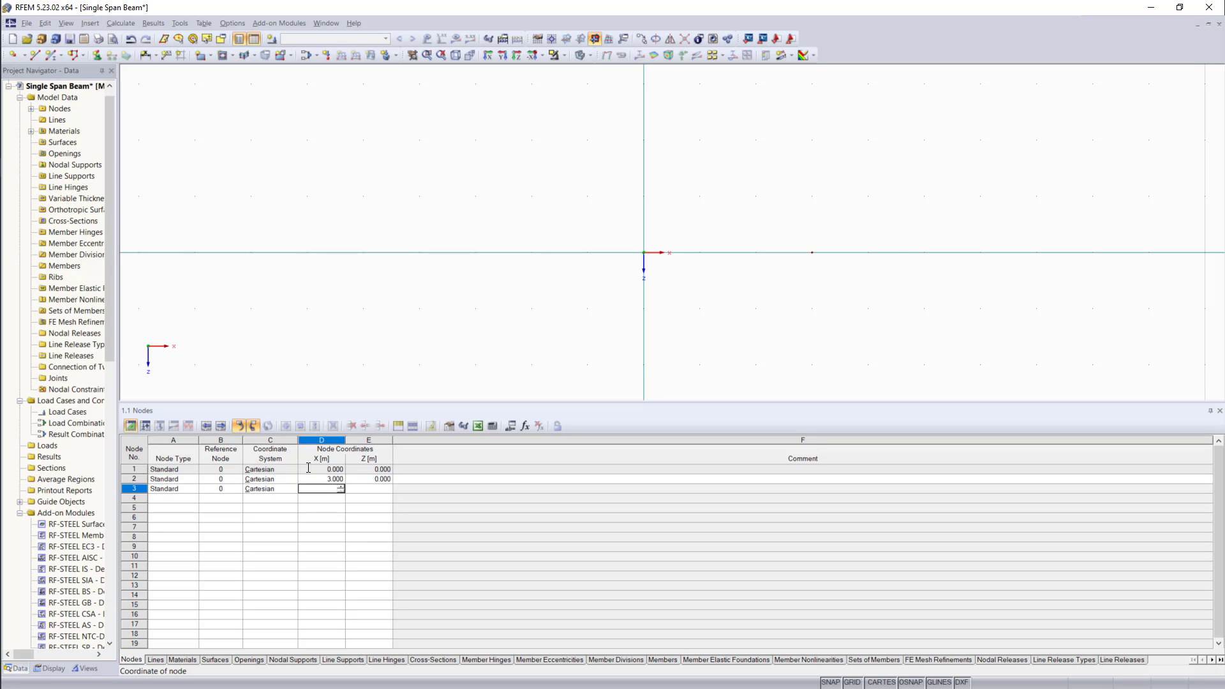
pyautogui.scroll(3, 944, 296)
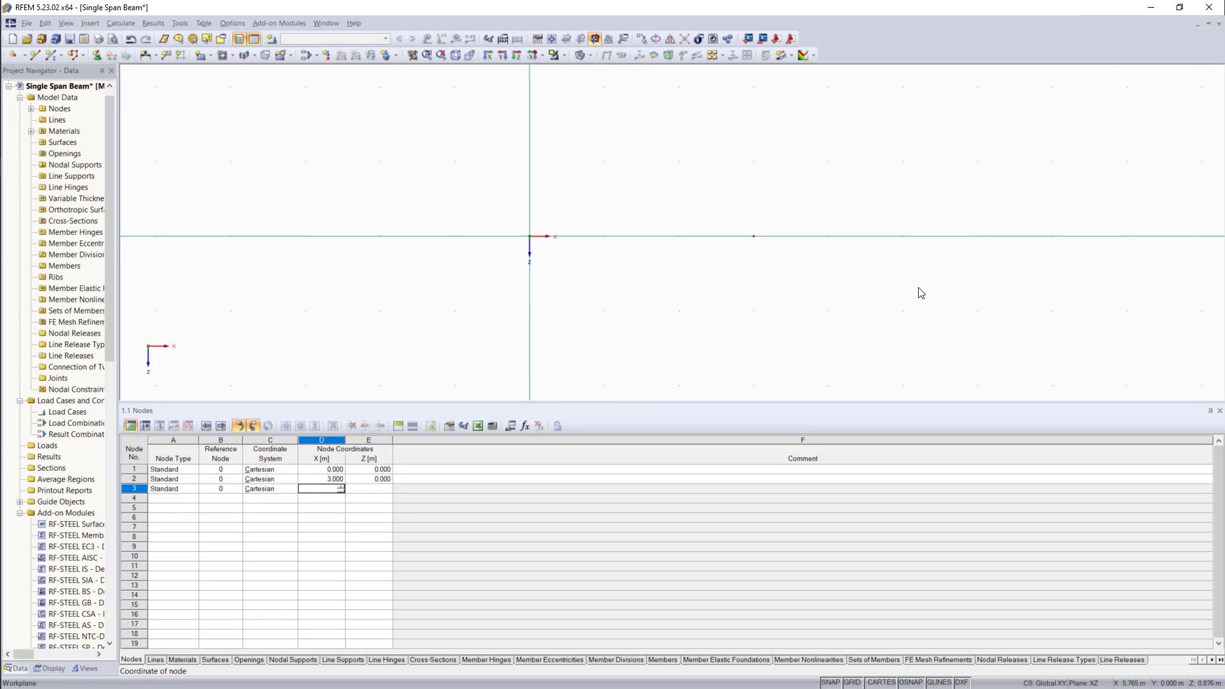
pyautogui.scroll(2, 793, 296)
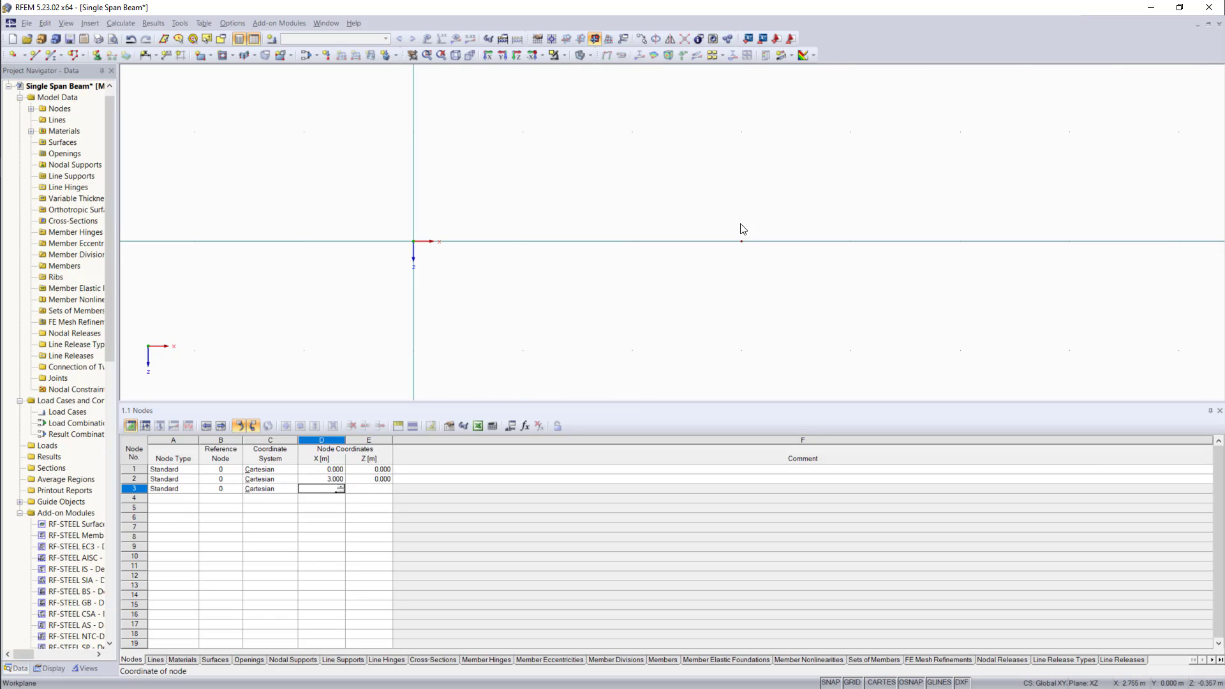
pyautogui.click(744, 241)
pyautogui.moveTo(349, 171); pyautogui.dragTo(606, 317)
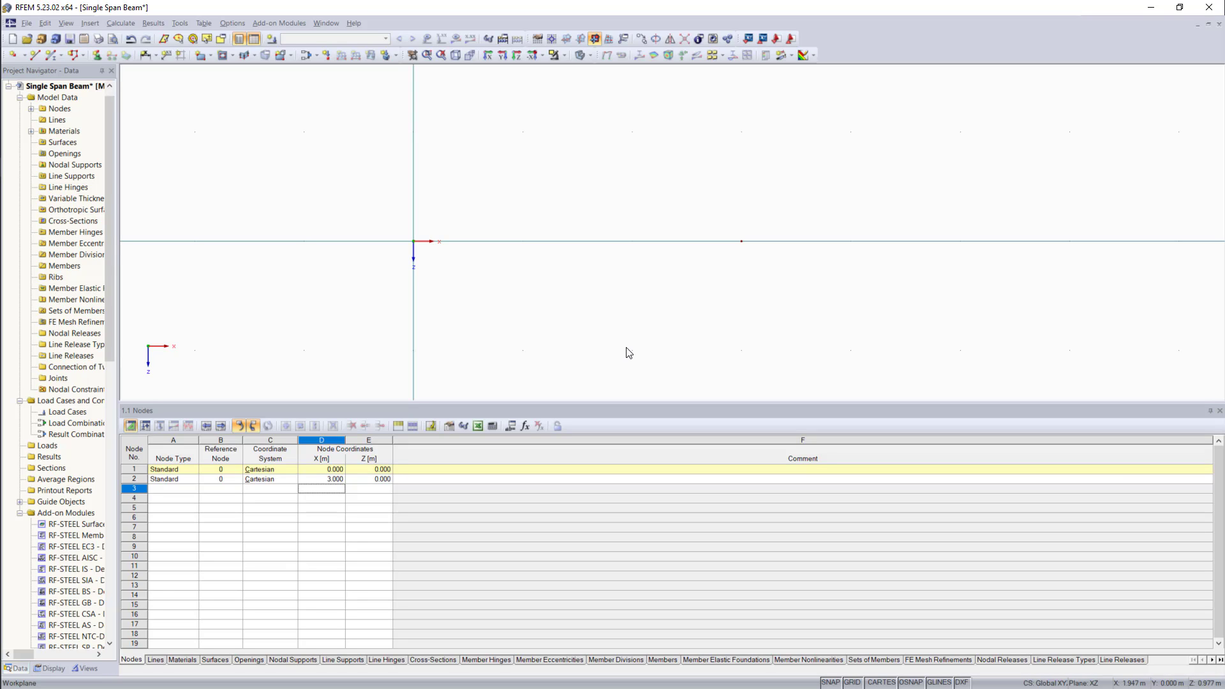
# Add node 3 at X 1.5 m, Z 0 in the nodes table and check its position in the model
pyautogui.click(326, 489)
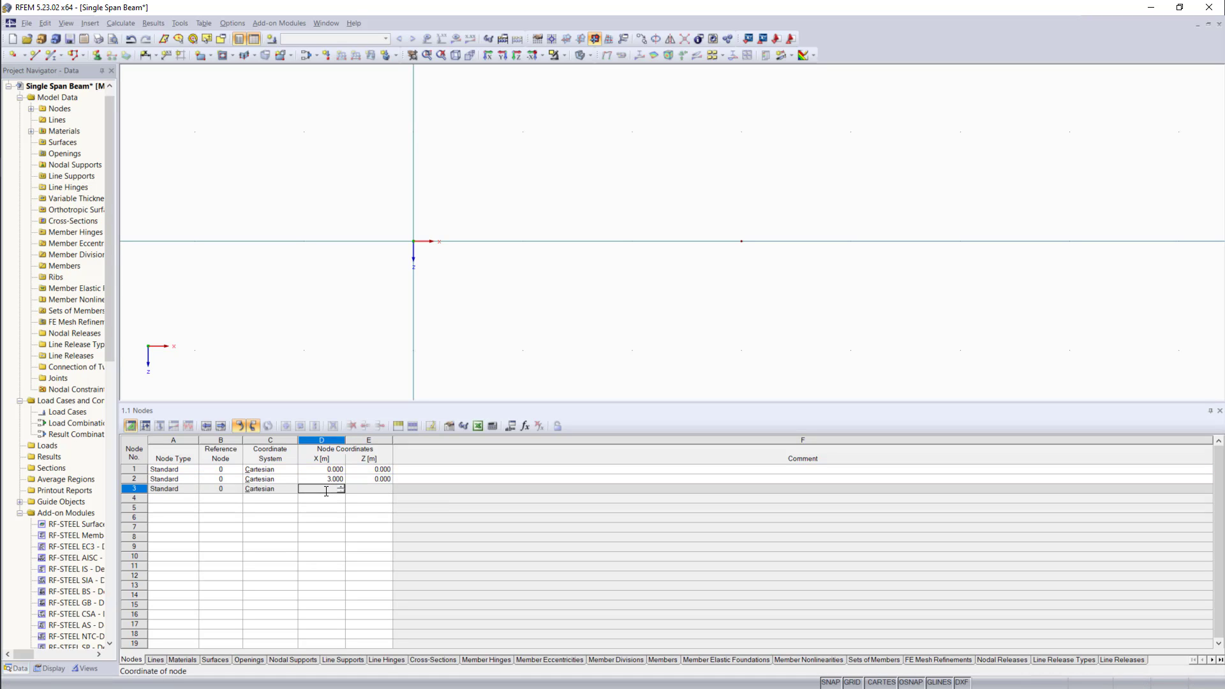
pyautogui.write('1.5')
pyautogui.press('Return')
pyautogui.press('Return')
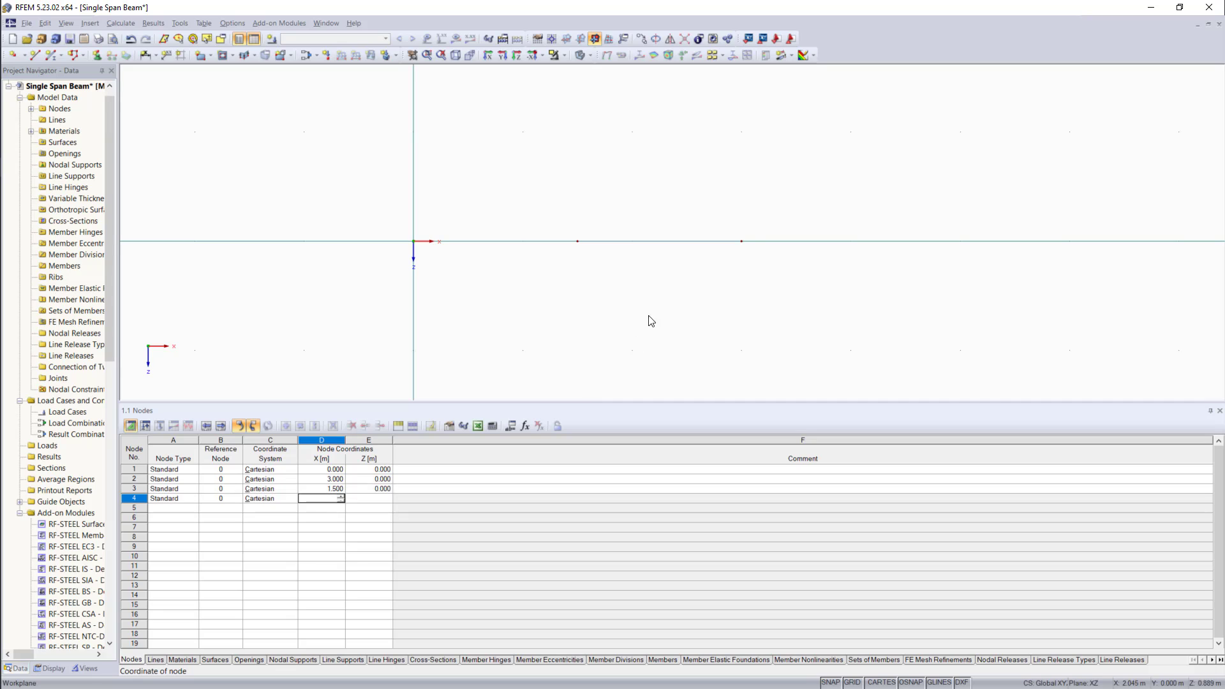
pyautogui.scroll(2, 485, 225)
pyautogui.moveTo(539, 214); pyautogui.dragTo(663, 291)
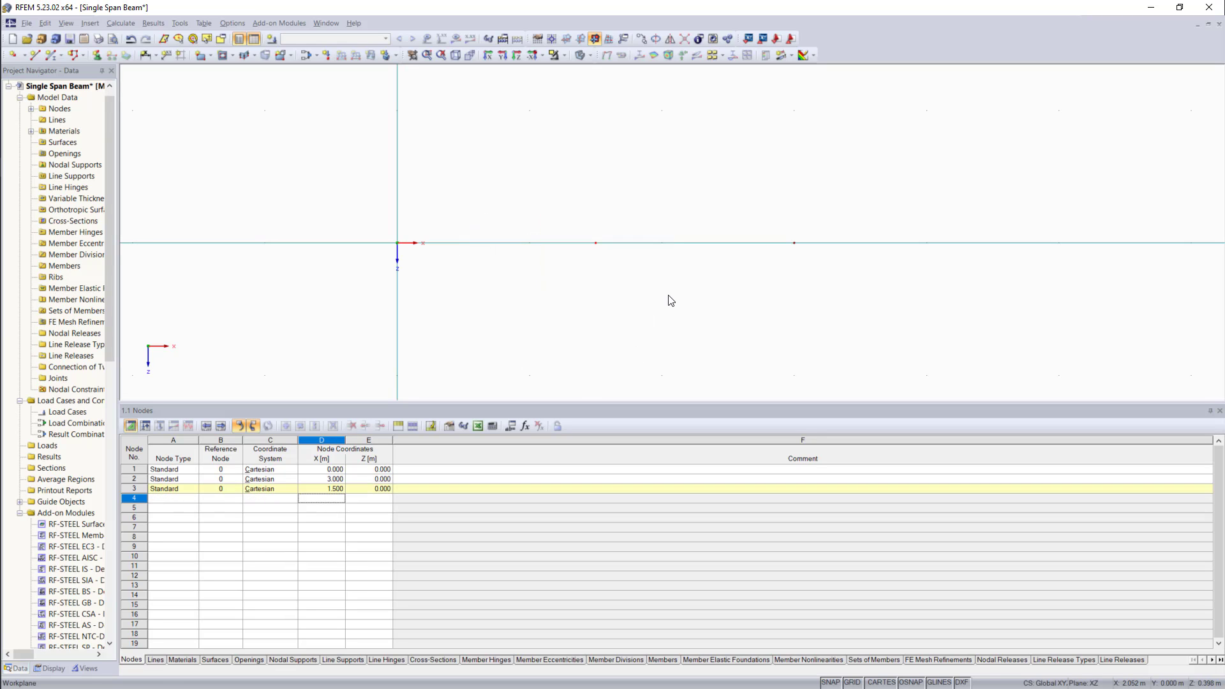
pyautogui.click(611, 294)
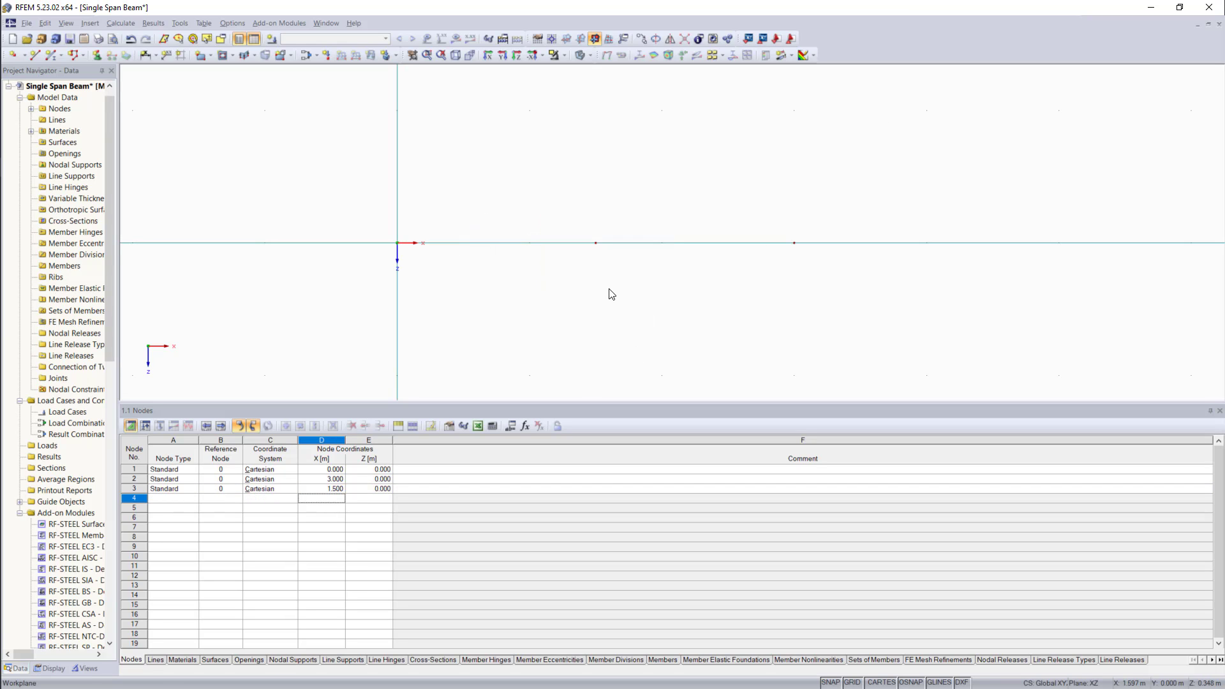
# Define line 1 as a polyline connecting nodes 1 and 2 in the lines table
pyautogui.click(156, 660)
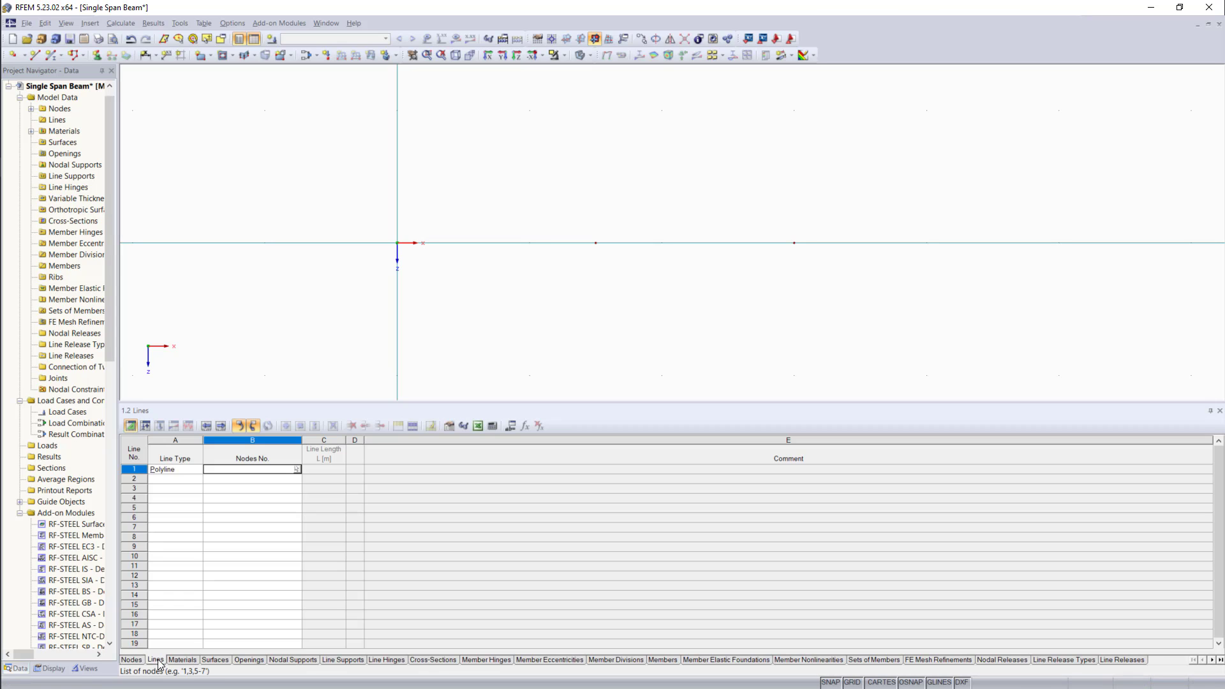
pyautogui.click(184, 470)
pyautogui.click(254, 467)
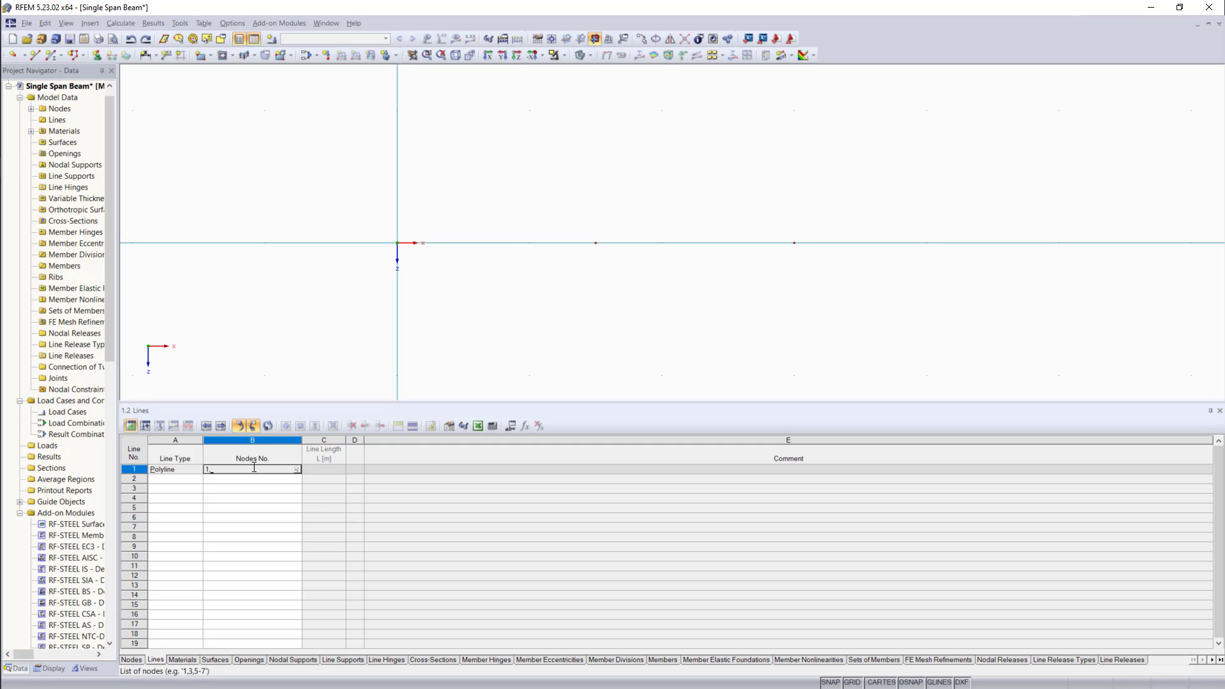
pyautogui.write('1,2')
pyautogui.press('Return')
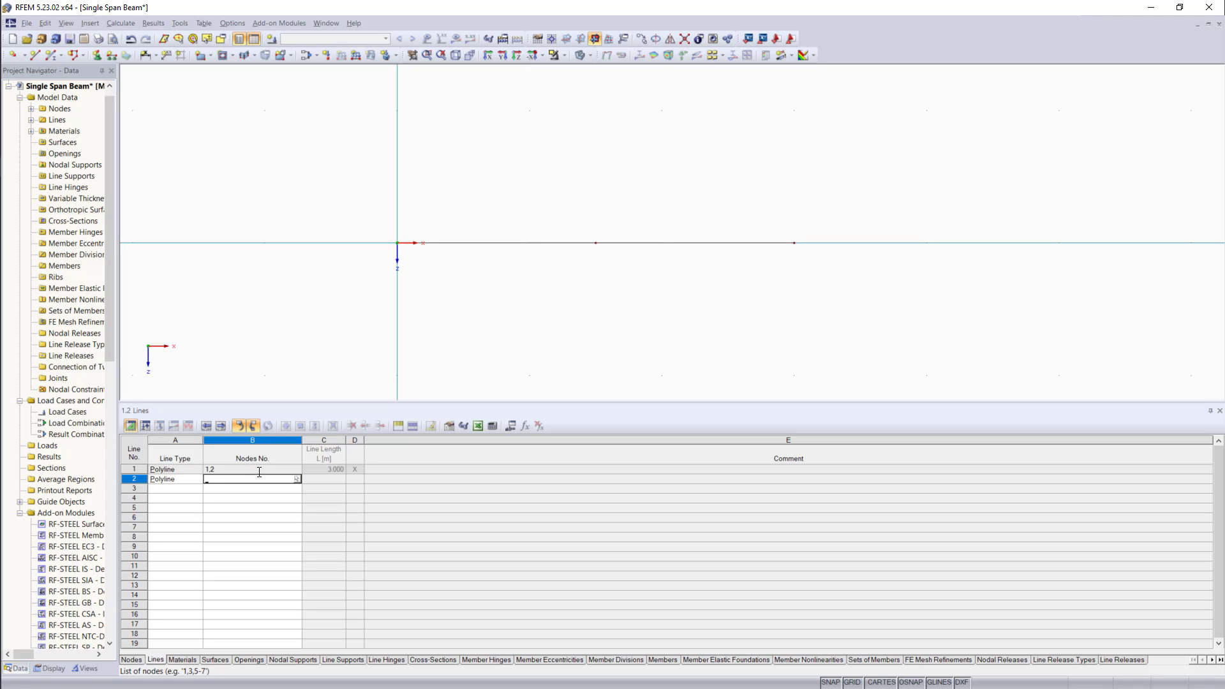
pyautogui.click(297, 478)
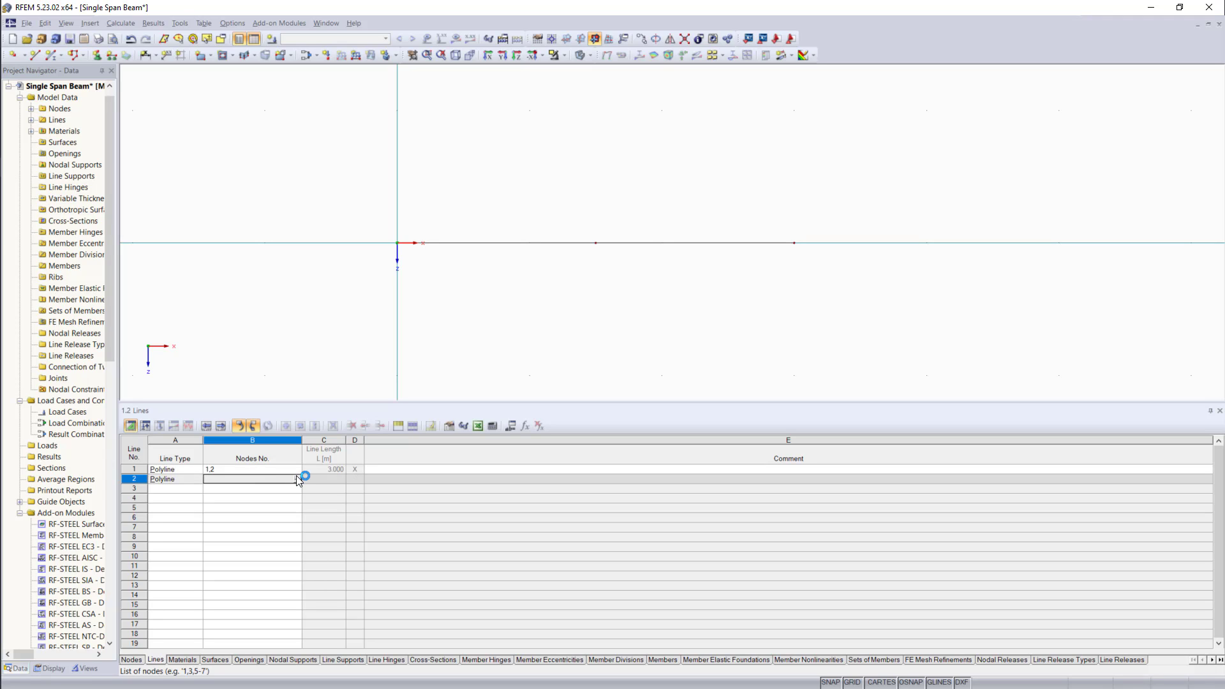
pyautogui.click(317, 468)
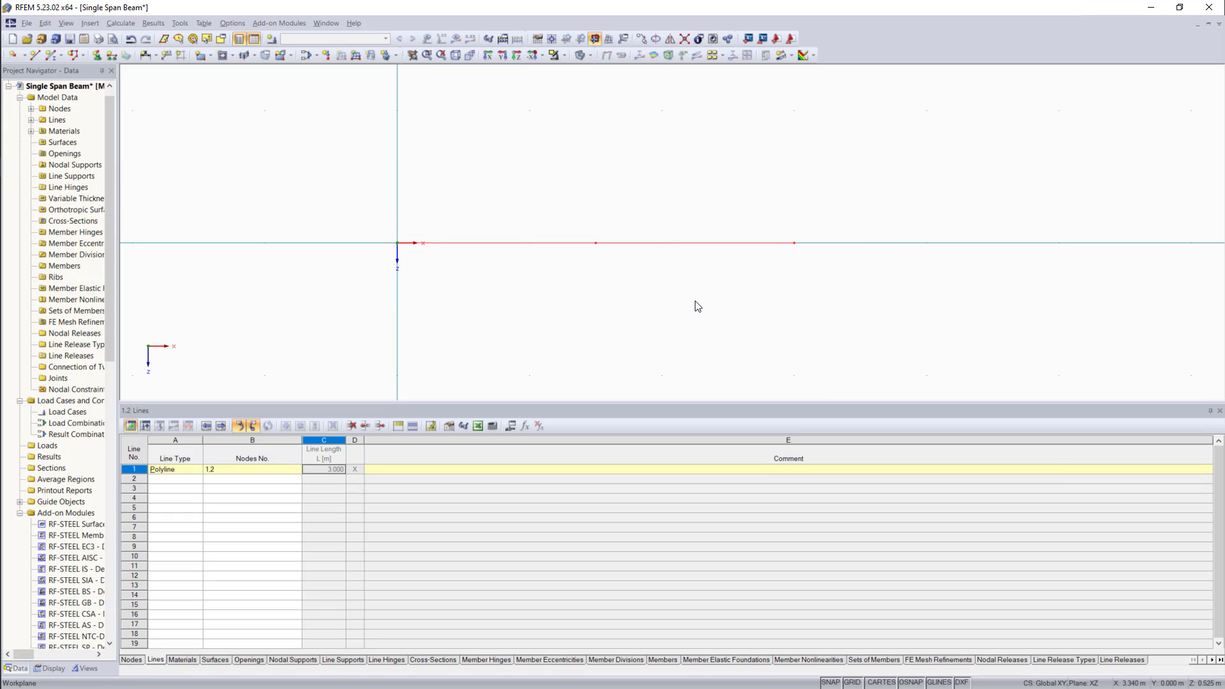
pyautogui.click(370, 317)
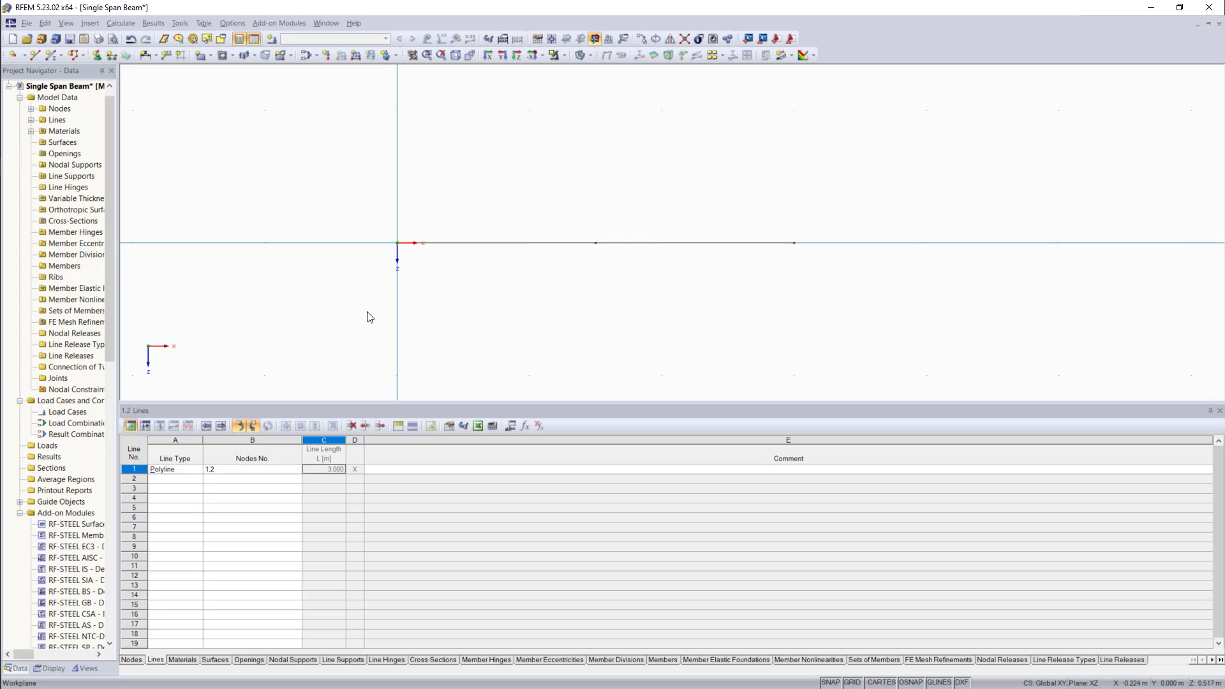
# Look at the material library for the first row of the materials table and close it without importing a material
pyautogui.click(191, 660)
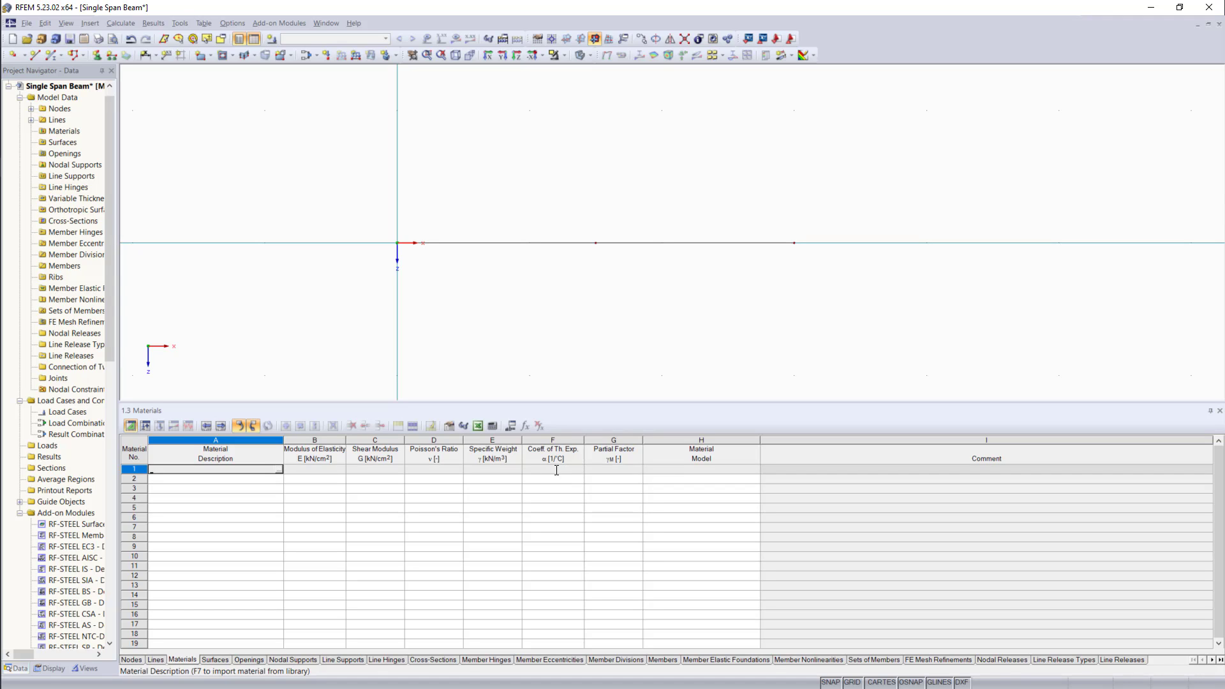
pyautogui.click(279, 472)
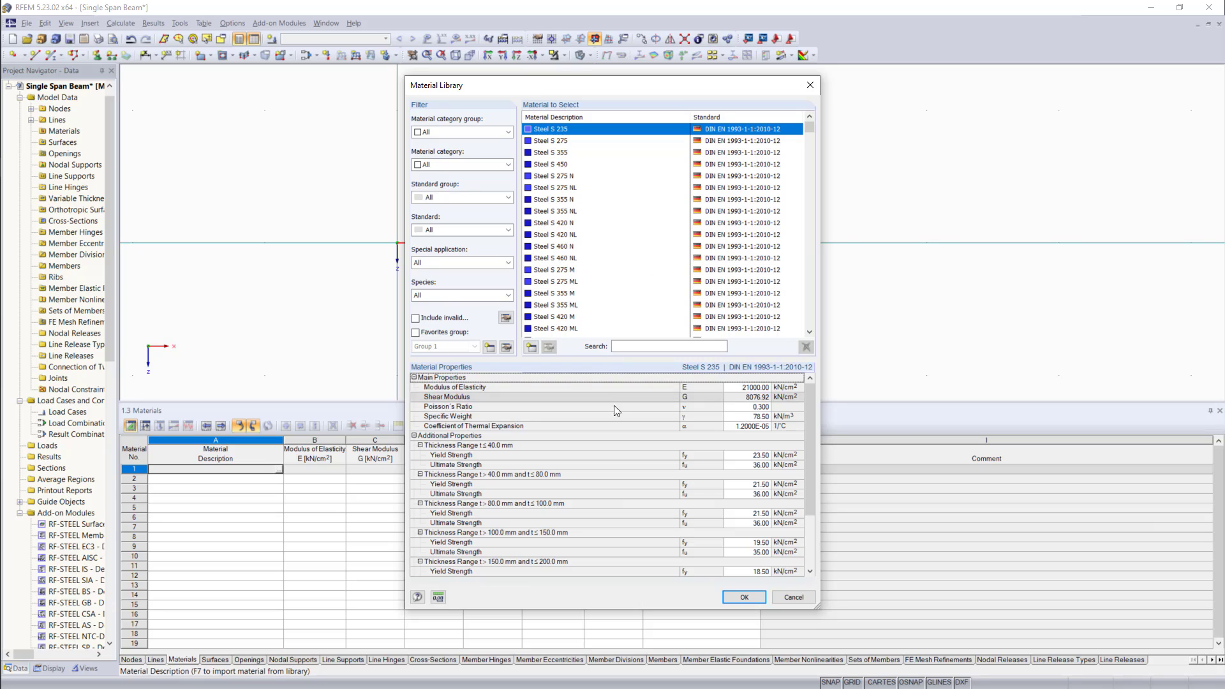
pyautogui.click(791, 595)
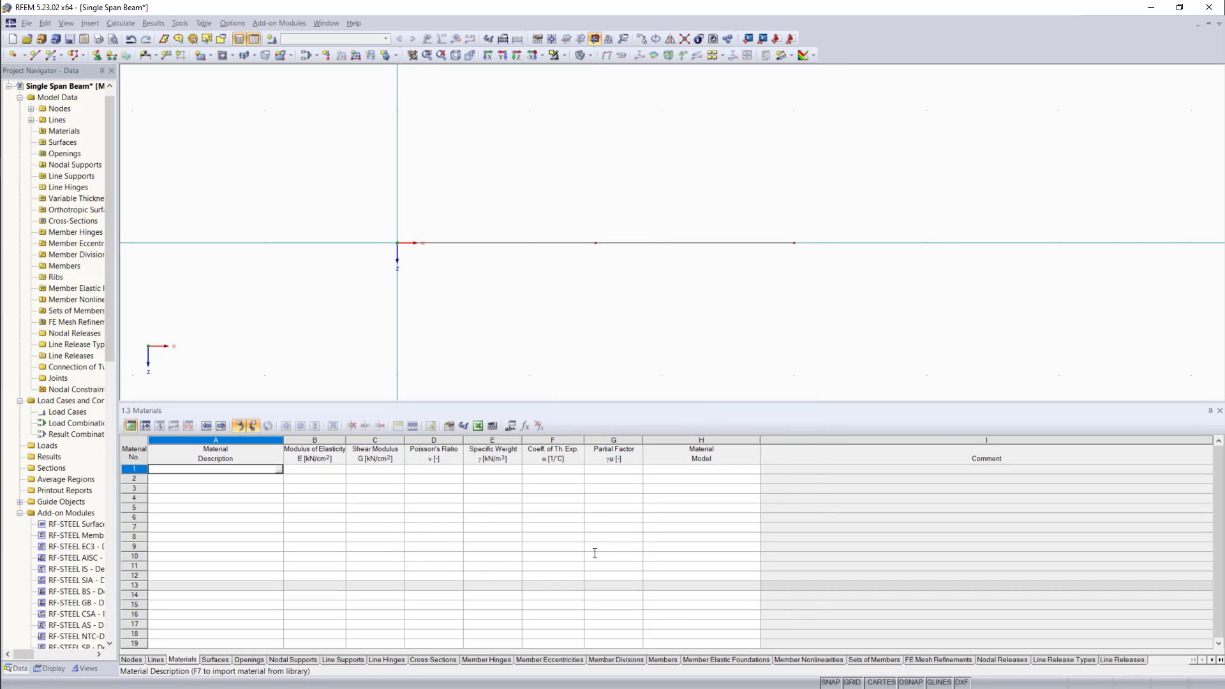
# Define a material named Material 1 with a modulus of elasticity of 2300 kN/cm² and a Poisson's ratio of 0.2
pyautogui.click(239, 470)
pyautogui.write('Mat')
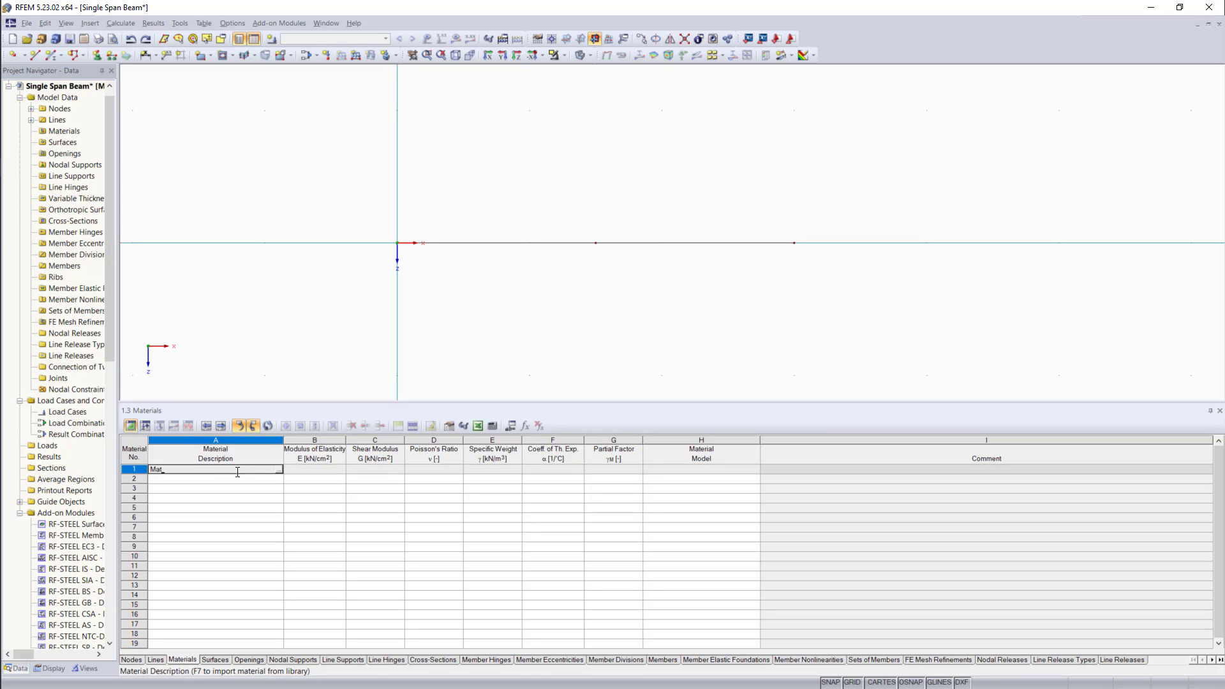
pyautogui.write('erial 1')
pyautogui.press('Tab')
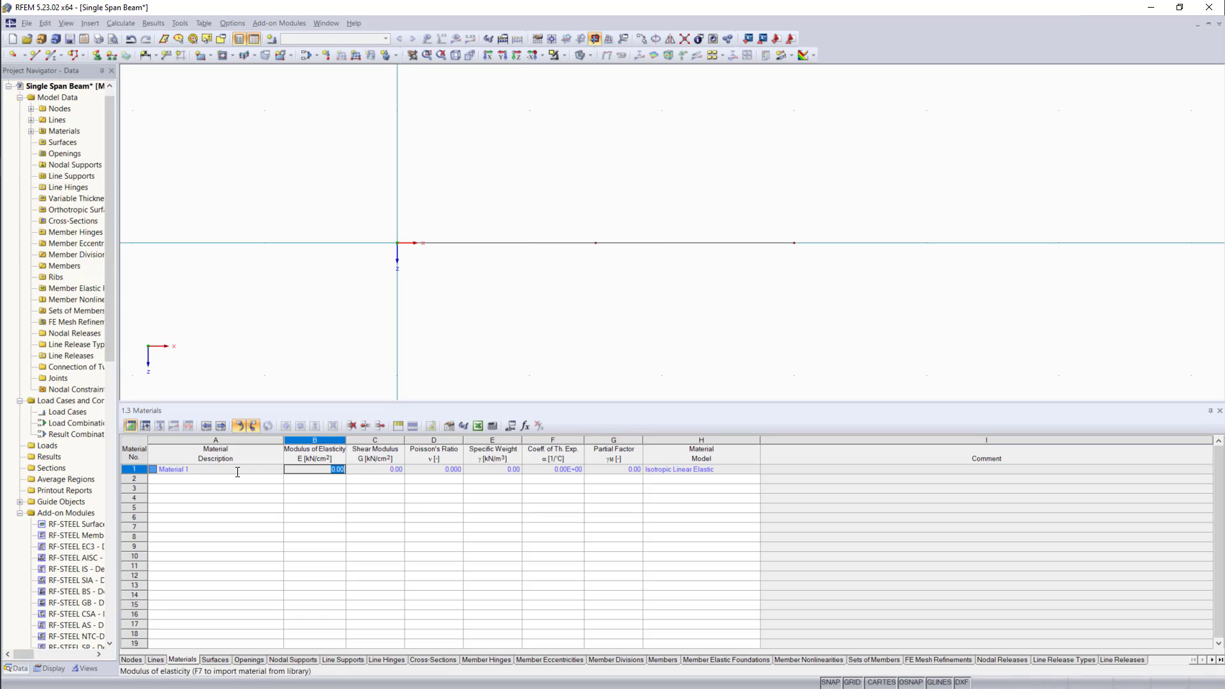
pyautogui.write('2300')
pyautogui.press('Tab')
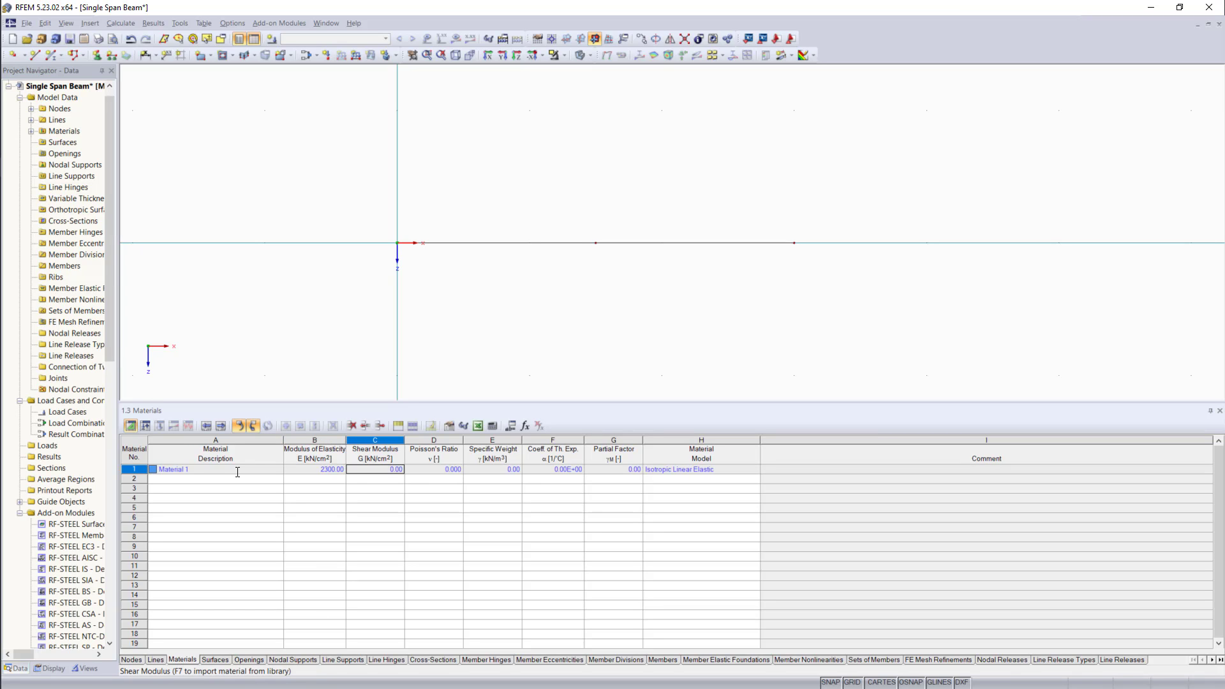
pyautogui.press('Tab')
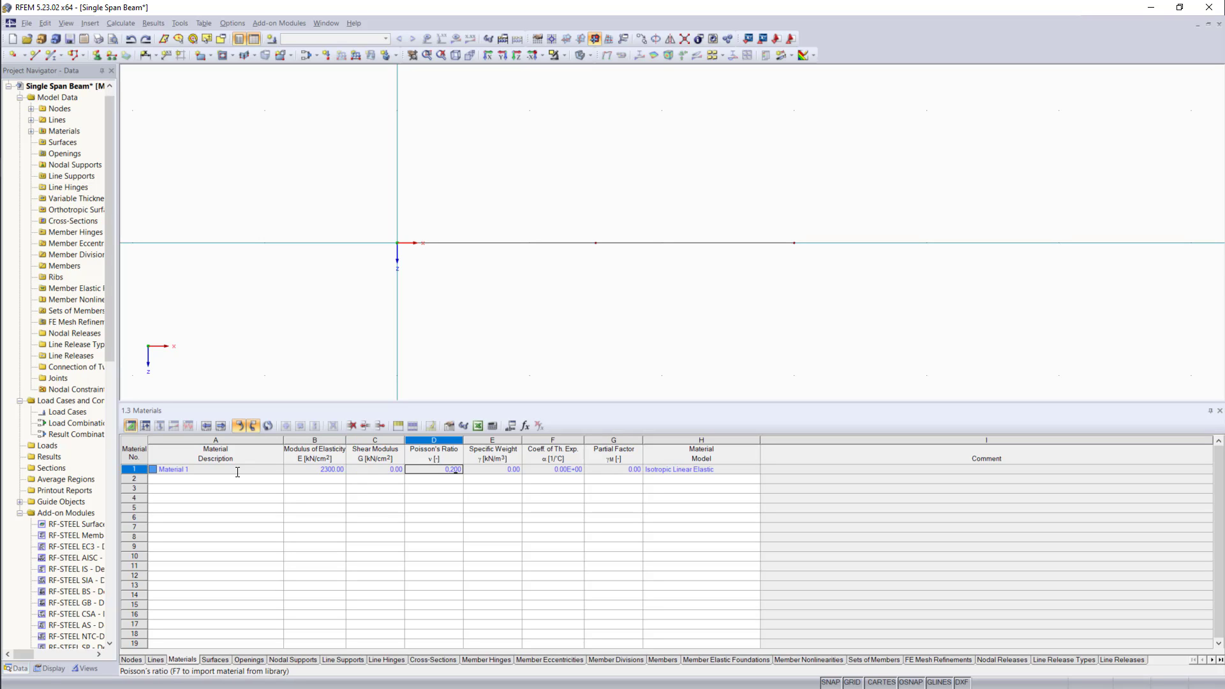
pyautogui.press('Tab')
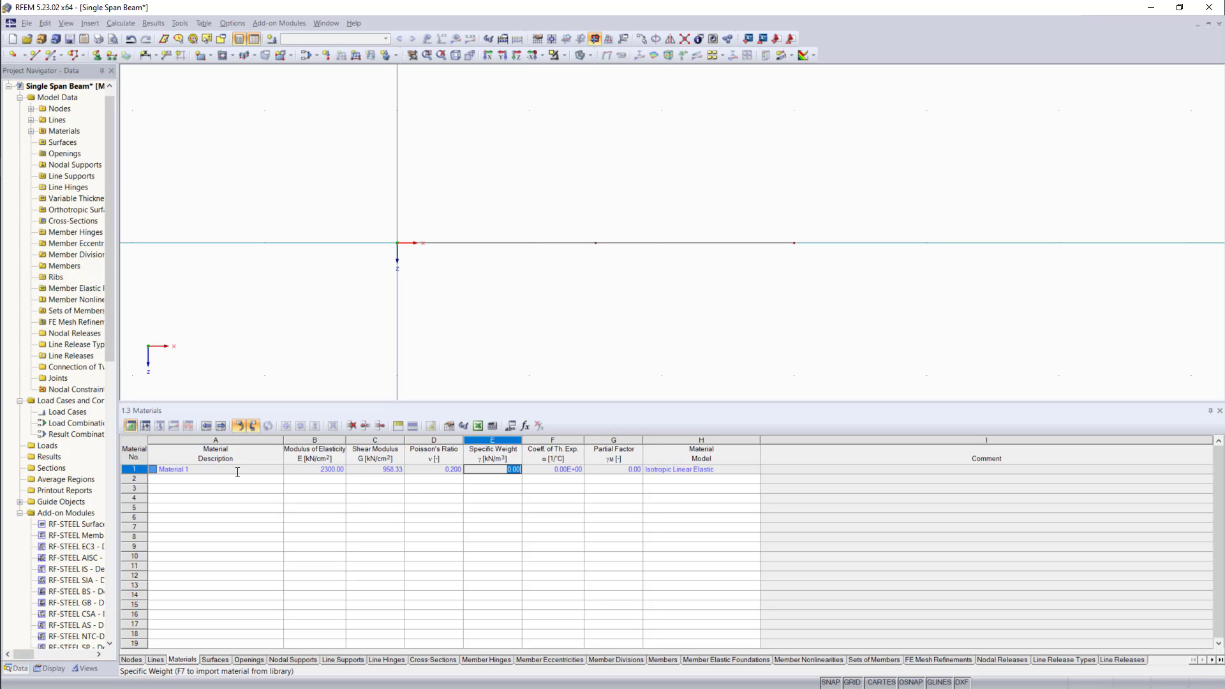
# Set the partial factor of Material 1 to 1
pyautogui.click(383, 470)
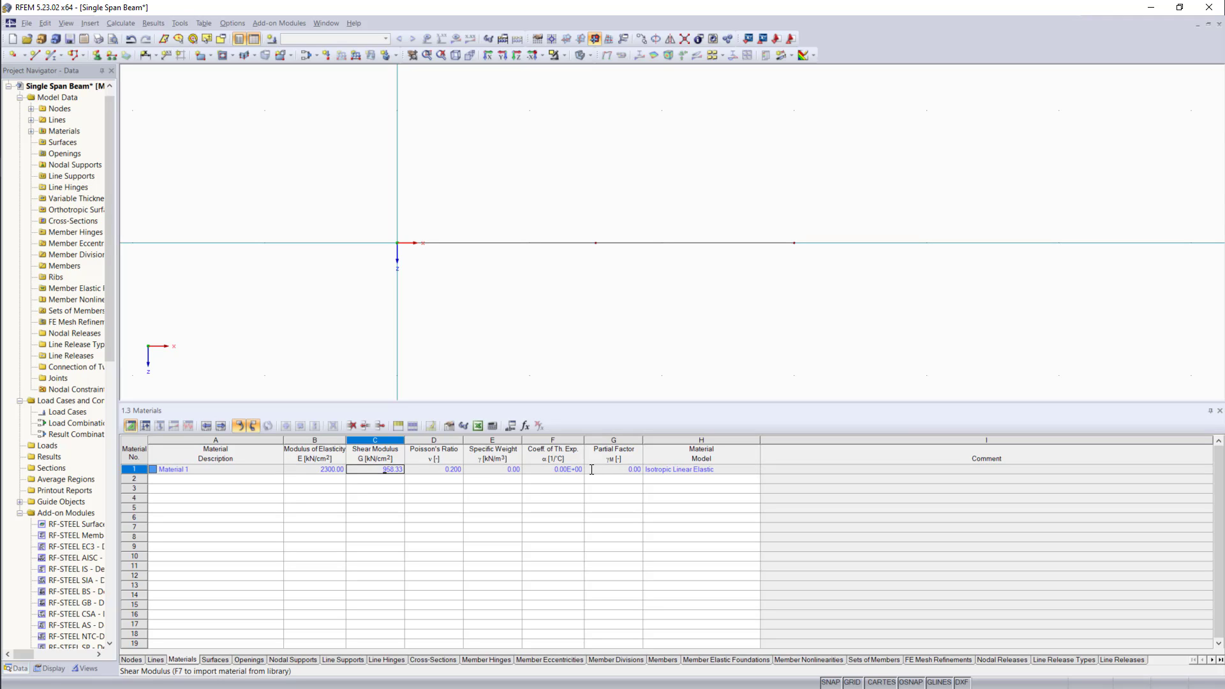
pyautogui.click(613, 470)
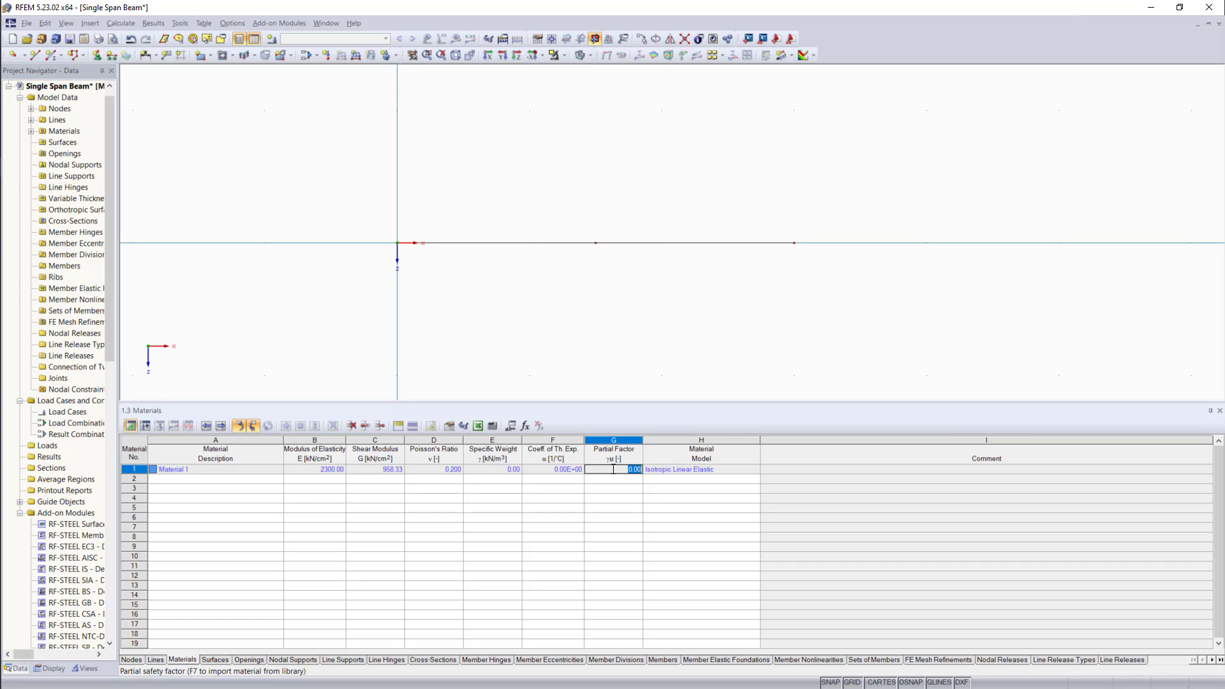
pyautogui.write('1')
pyautogui.press('Tab')
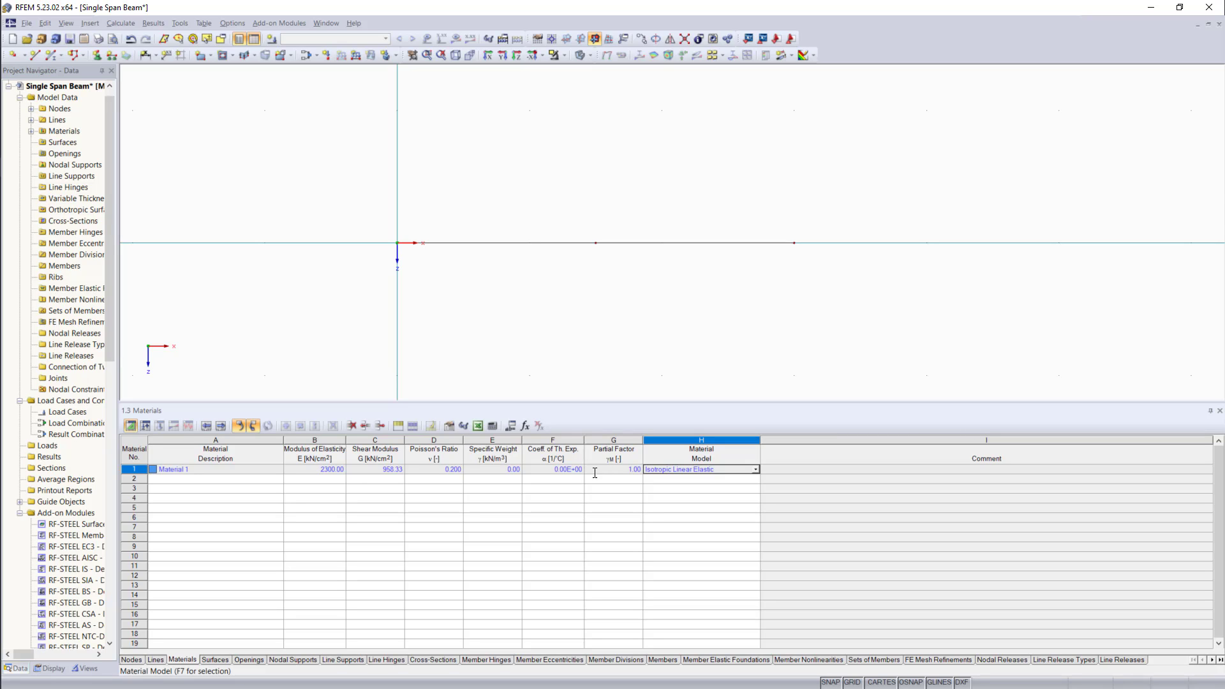
# Define cross-section 1 as a solid parametric rectangle 100 mm wide and 200 mm deep, using Material 1
pyautogui.click(439, 664)
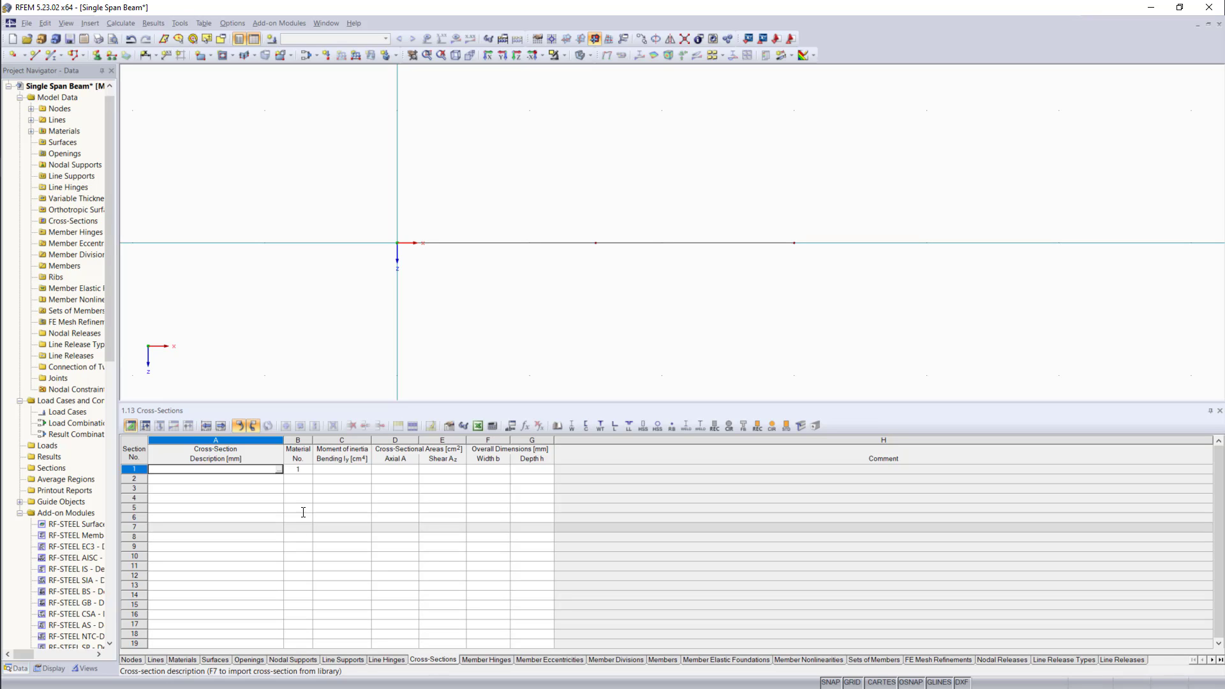
pyautogui.click(275, 469)
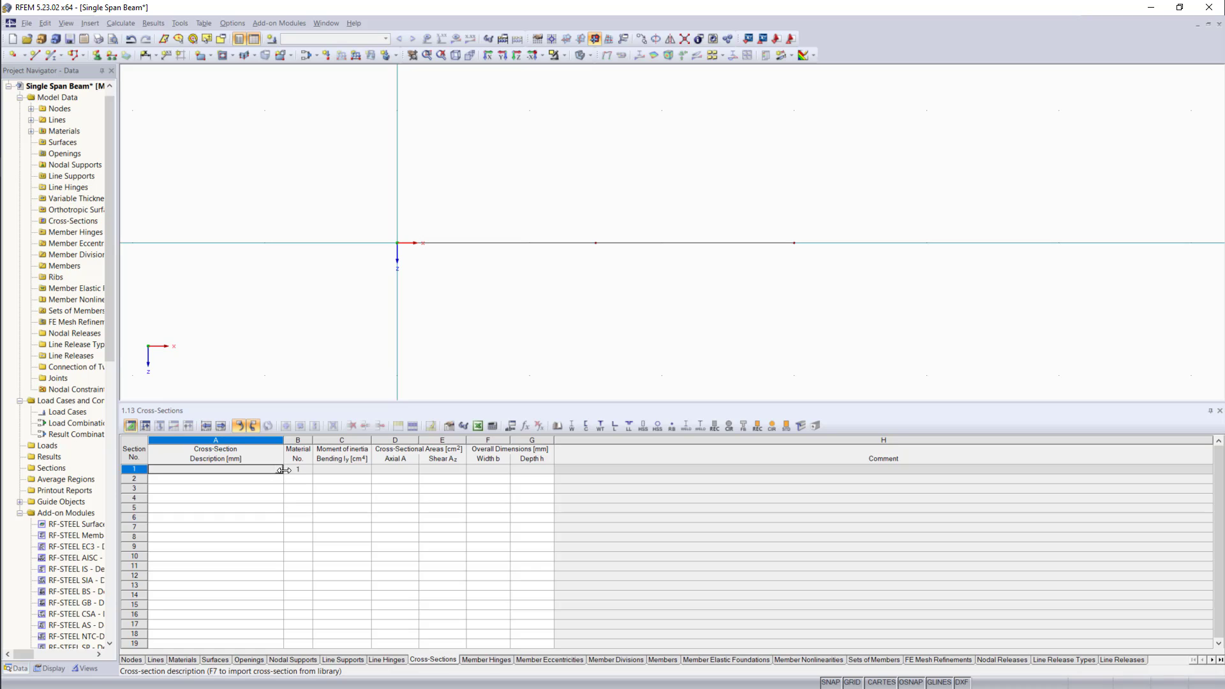
pyautogui.click(278, 474)
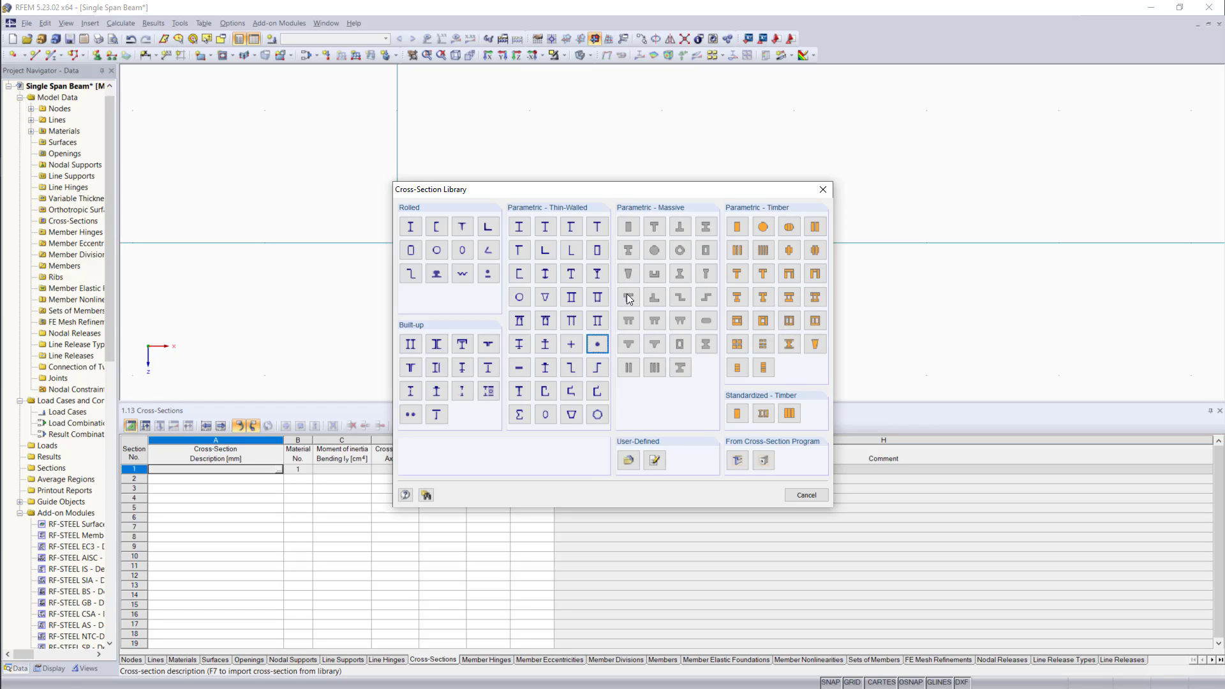
pyautogui.click(629, 226)
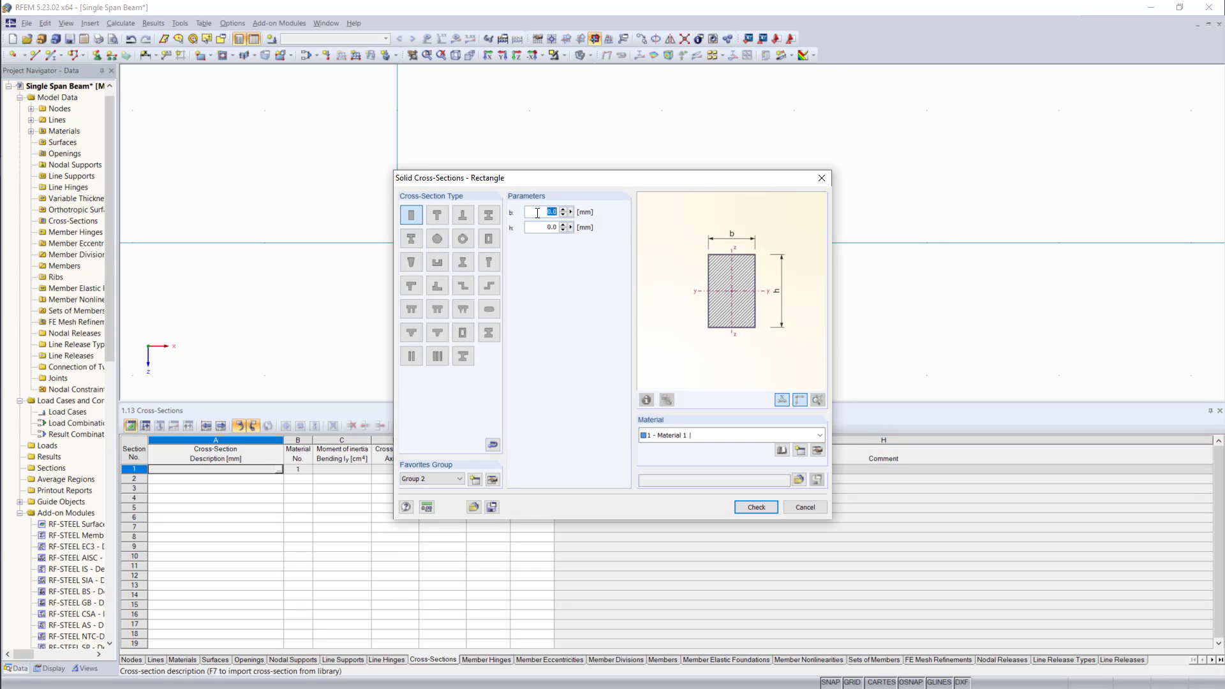
pyautogui.write('100')
pyautogui.click(545, 224)
pyautogui.write('2')
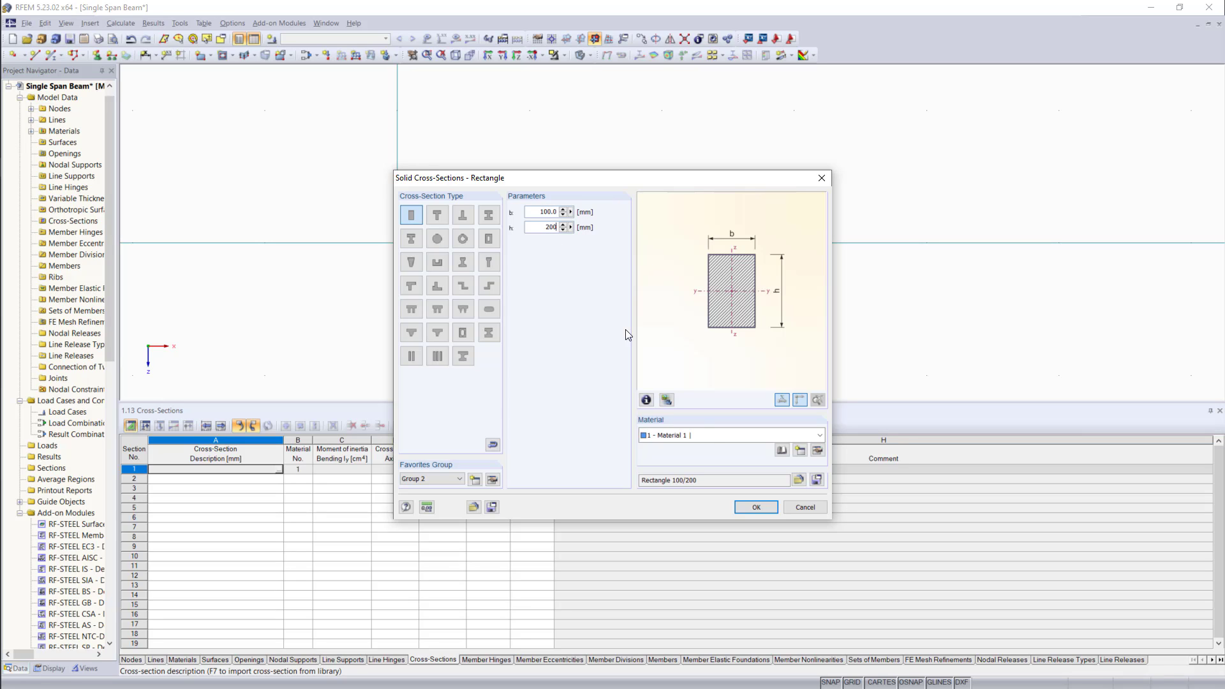
pyautogui.click(748, 507)
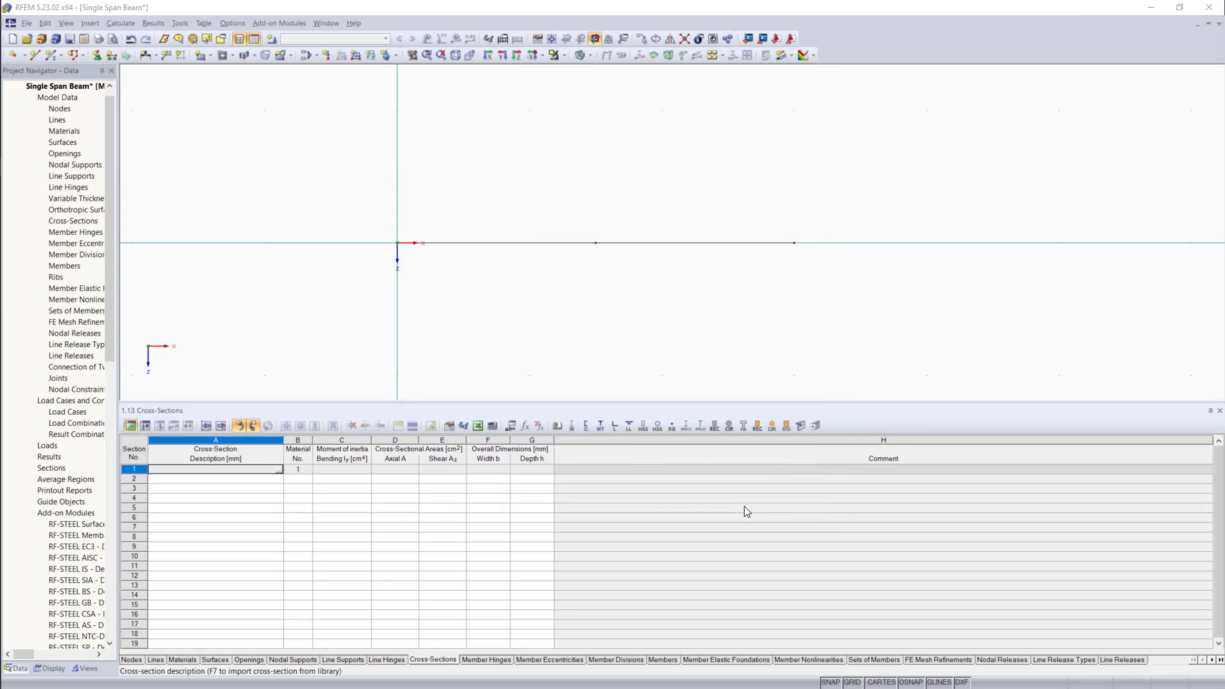
pyautogui.click(747, 514)
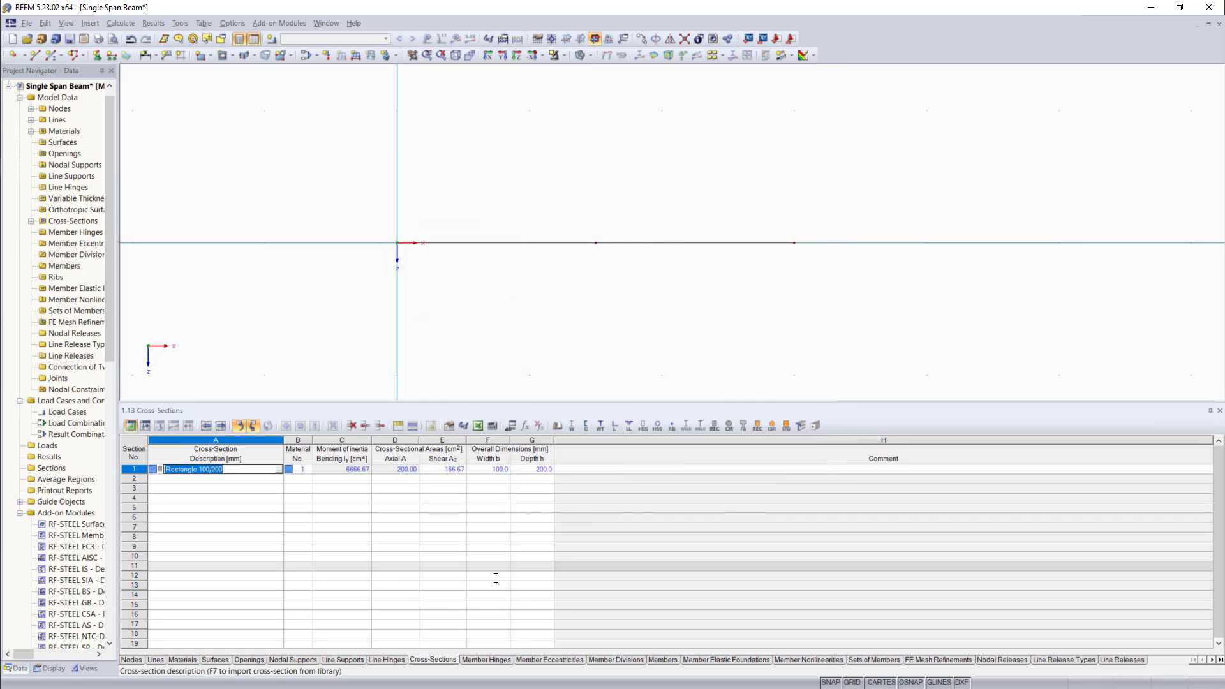
# Create member 1 in the members table on line 1, picked in the model, with member type Beam
pyautogui.click(662, 661)
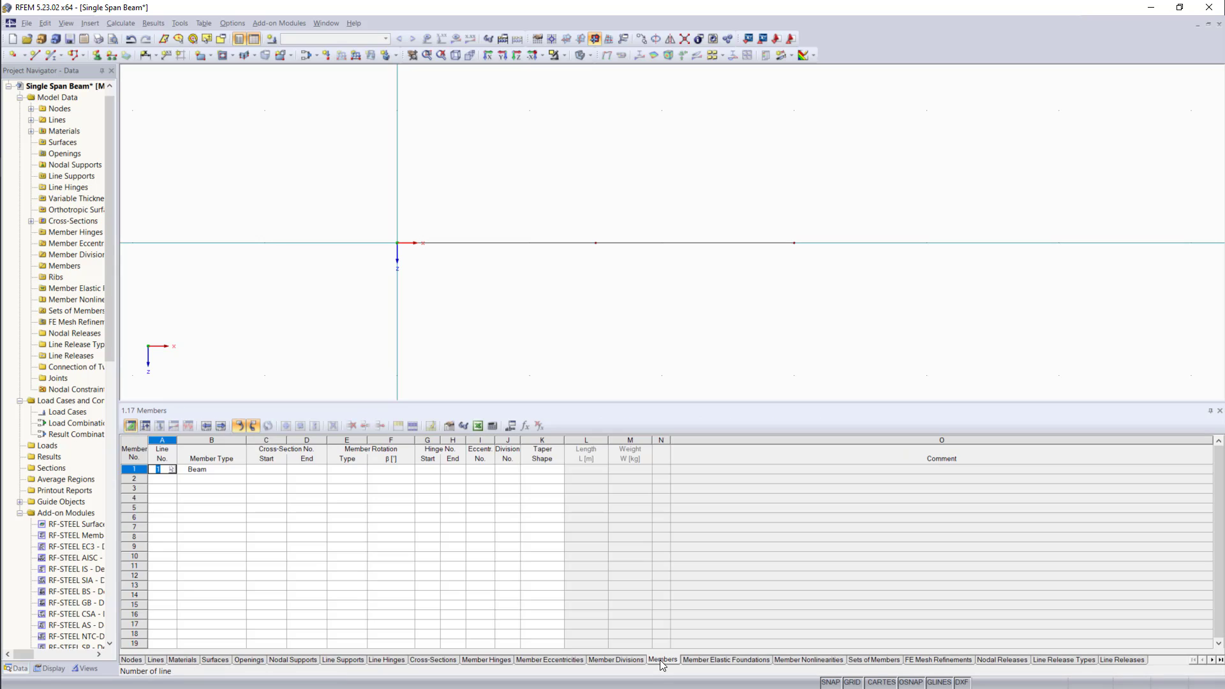
pyautogui.click(172, 472)
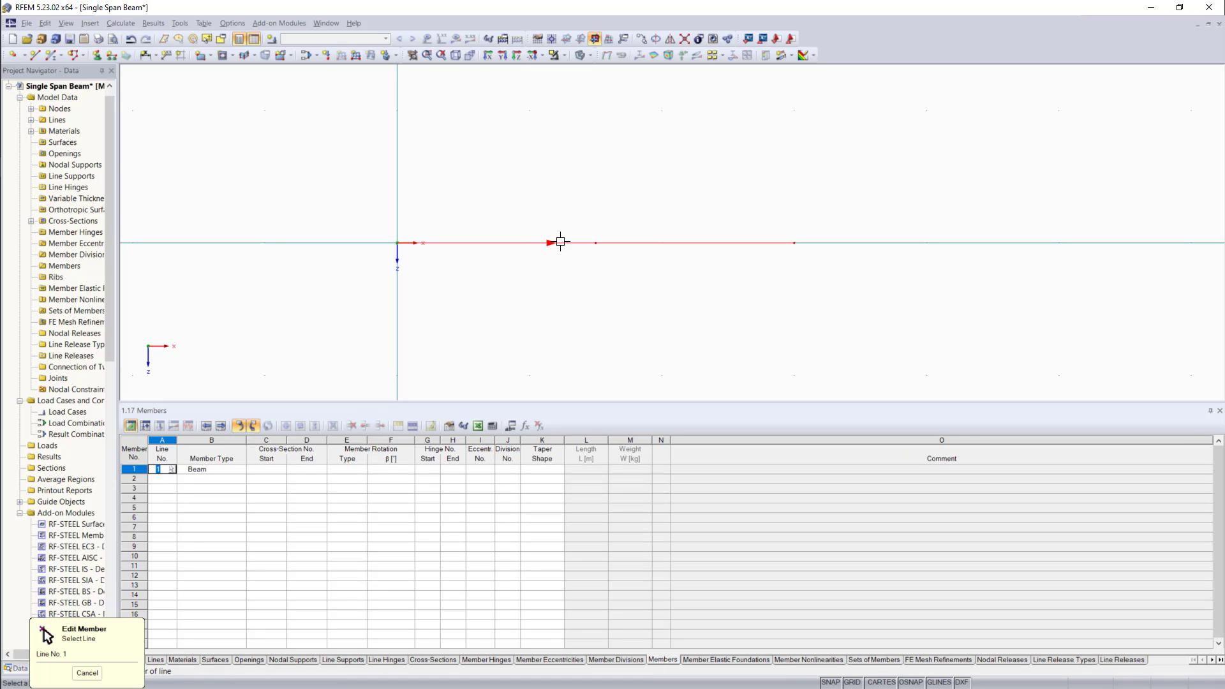
pyautogui.click(560, 242)
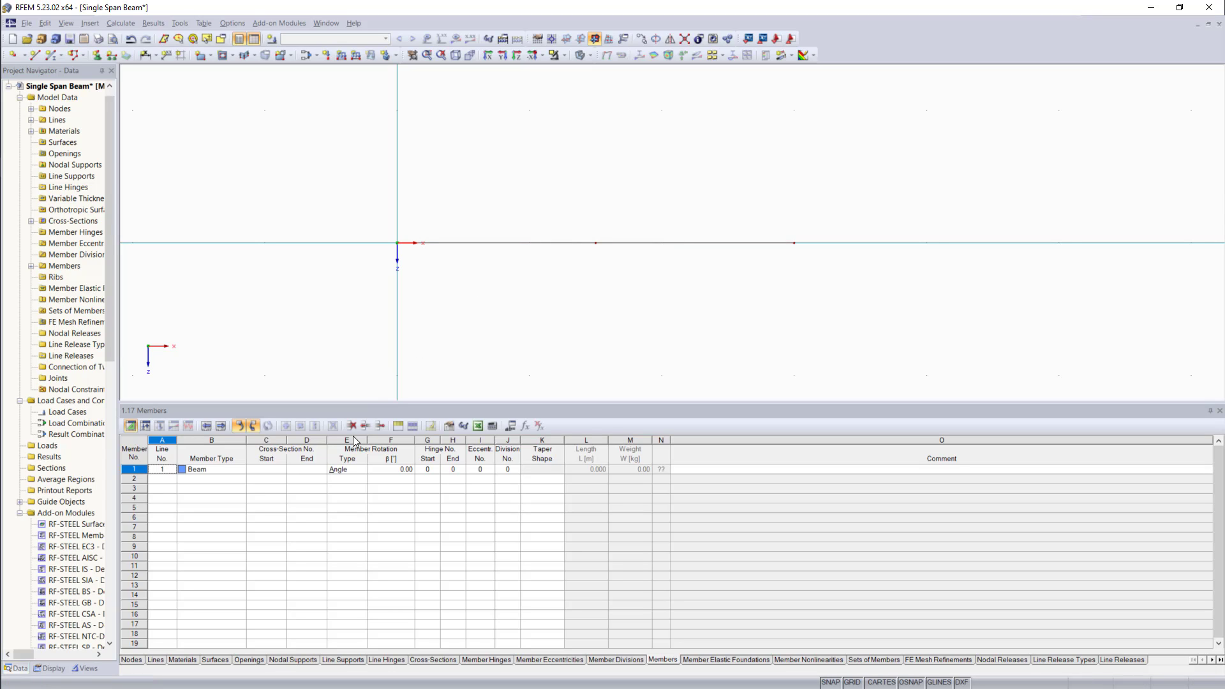
pyautogui.click(266, 470)
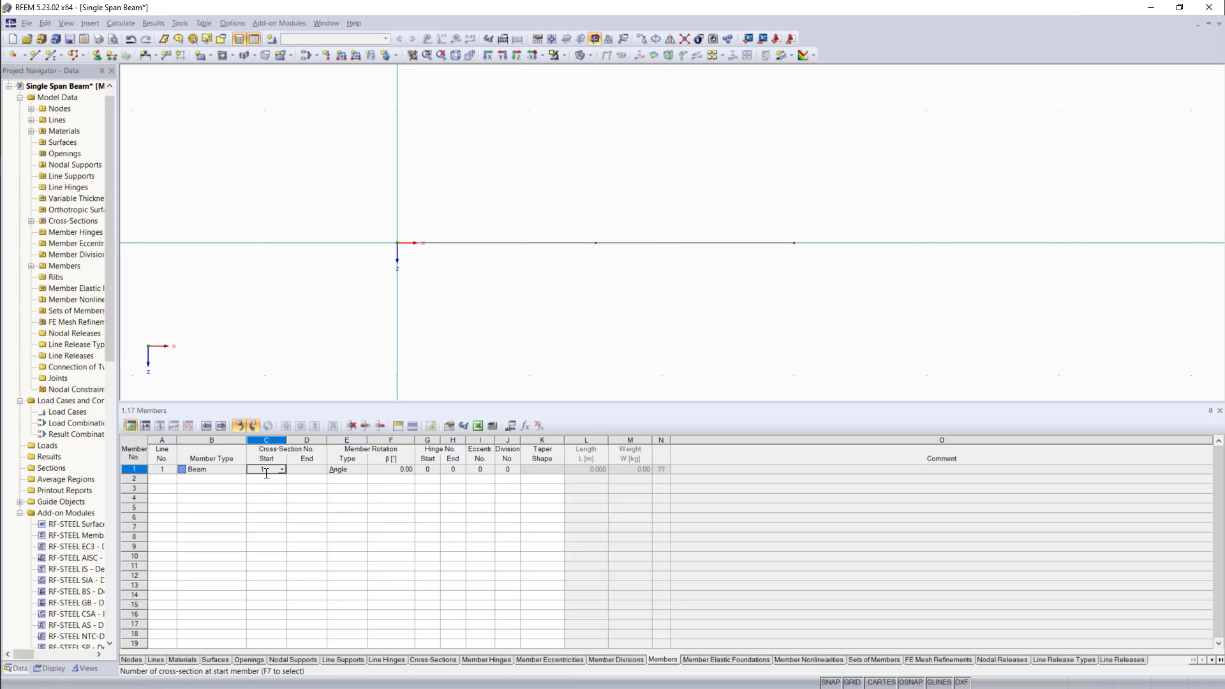
pyautogui.click(210, 470)
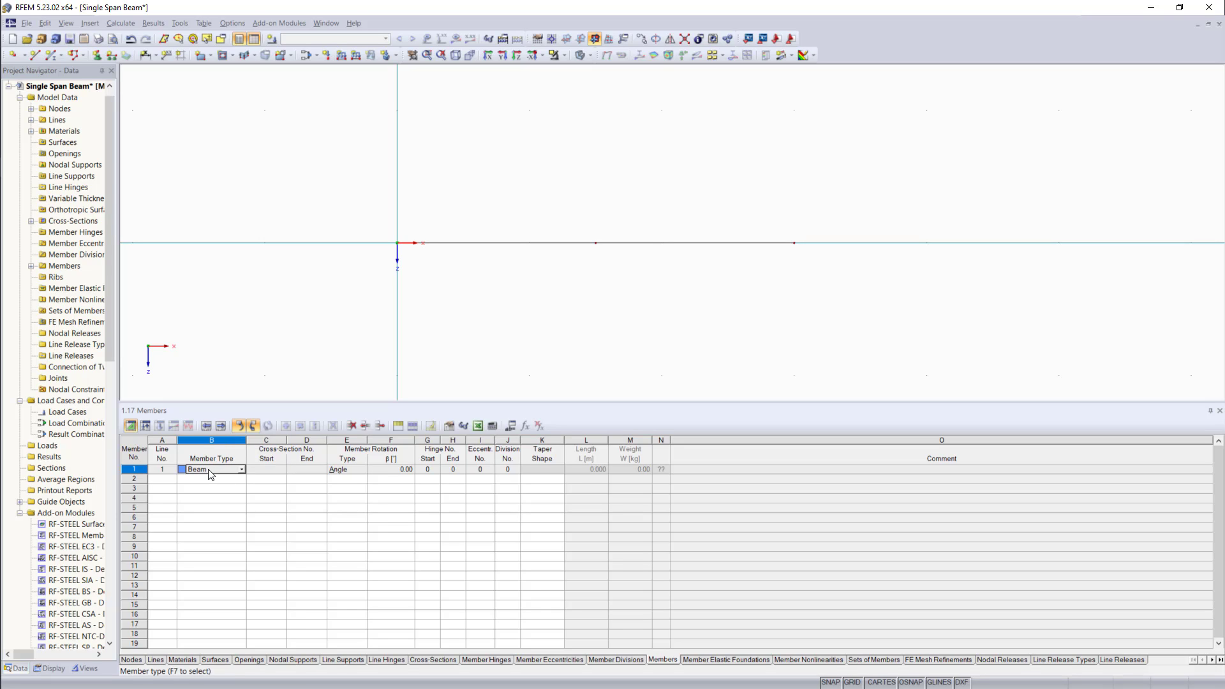
# Assign the Rectangle 100/200 cross-section to both the start and the end of member 1
pyautogui.click(262, 471)
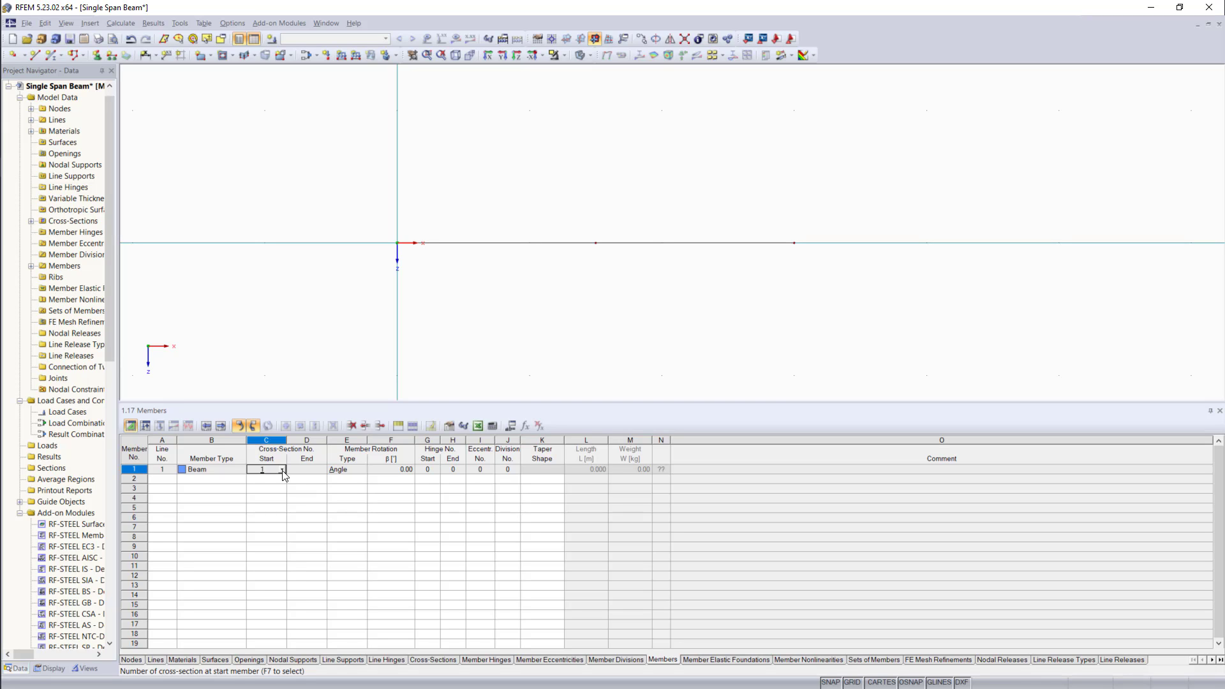
pyautogui.click(283, 472)
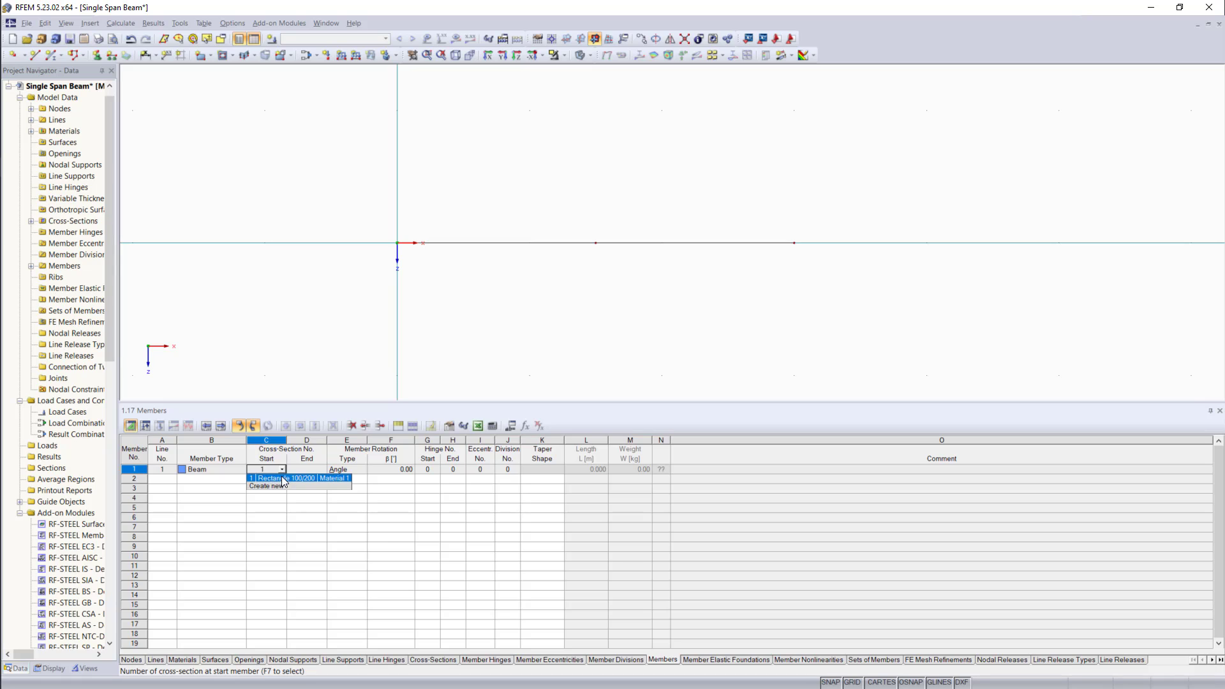
pyautogui.click(284, 481)
pyautogui.click(309, 469)
pyautogui.click(321, 470)
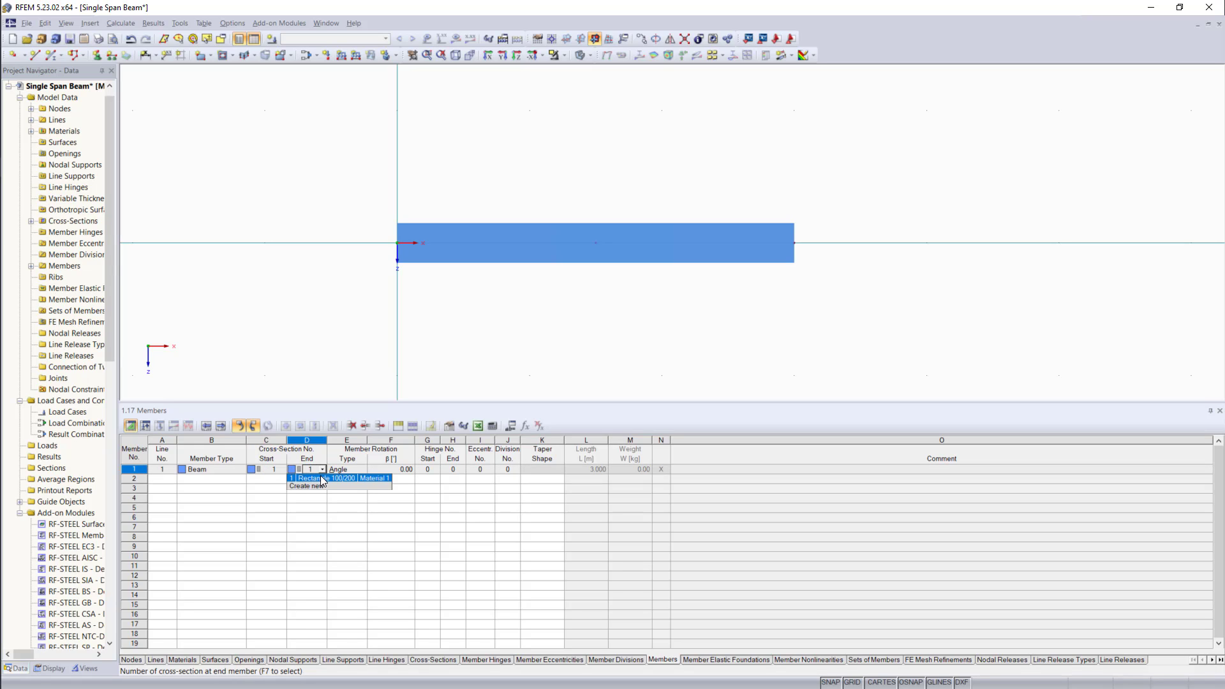
pyautogui.click(321, 478)
pyautogui.click(522, 348)
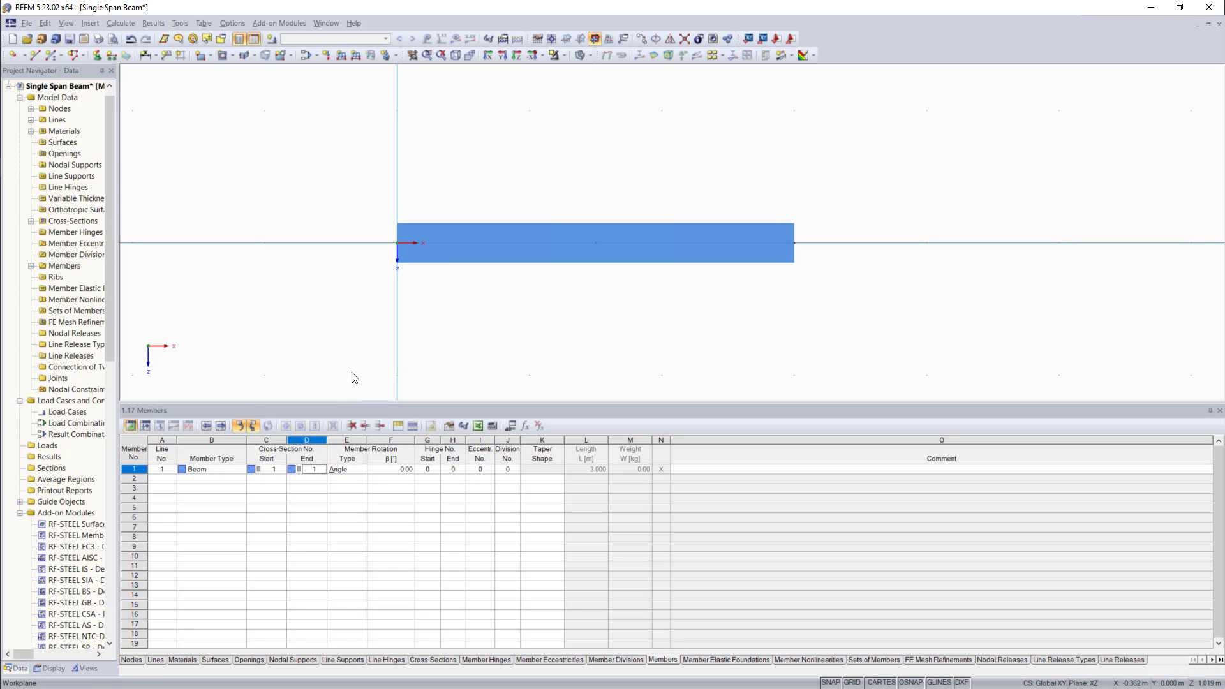
# Add a nodal support on node 1 restrained in uX and uZ, with the rotation about Y left free
pyautogui.click(302, 661)
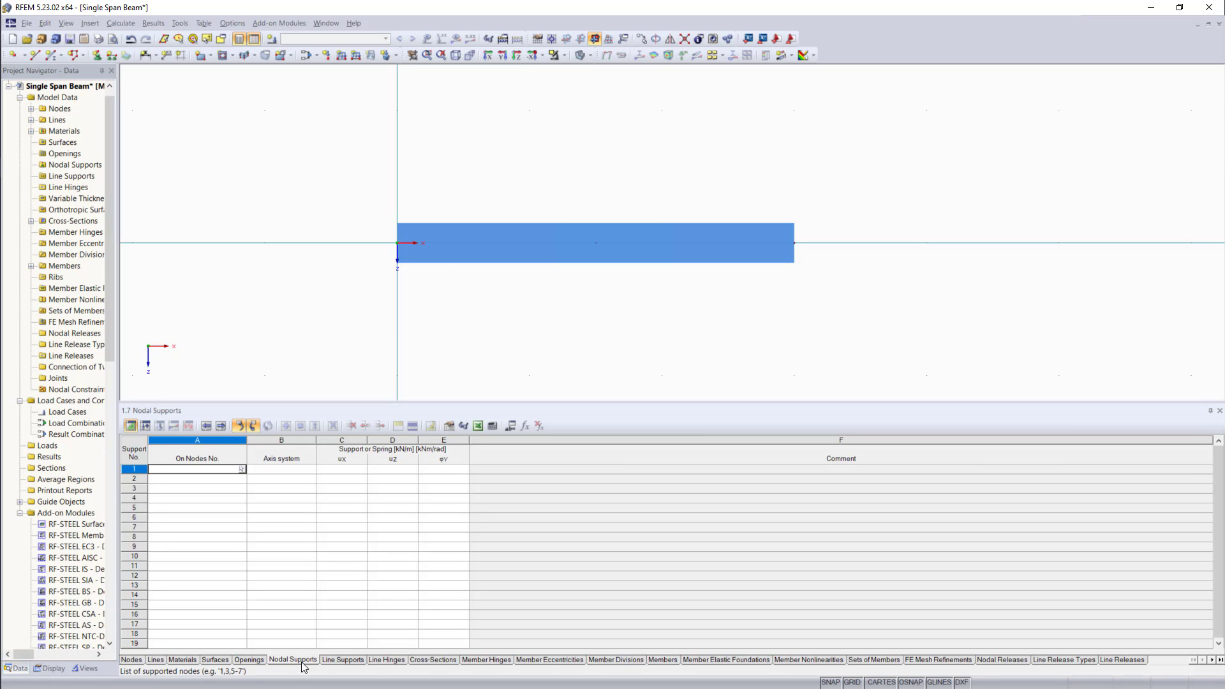
pyautogui.click(209, 467)
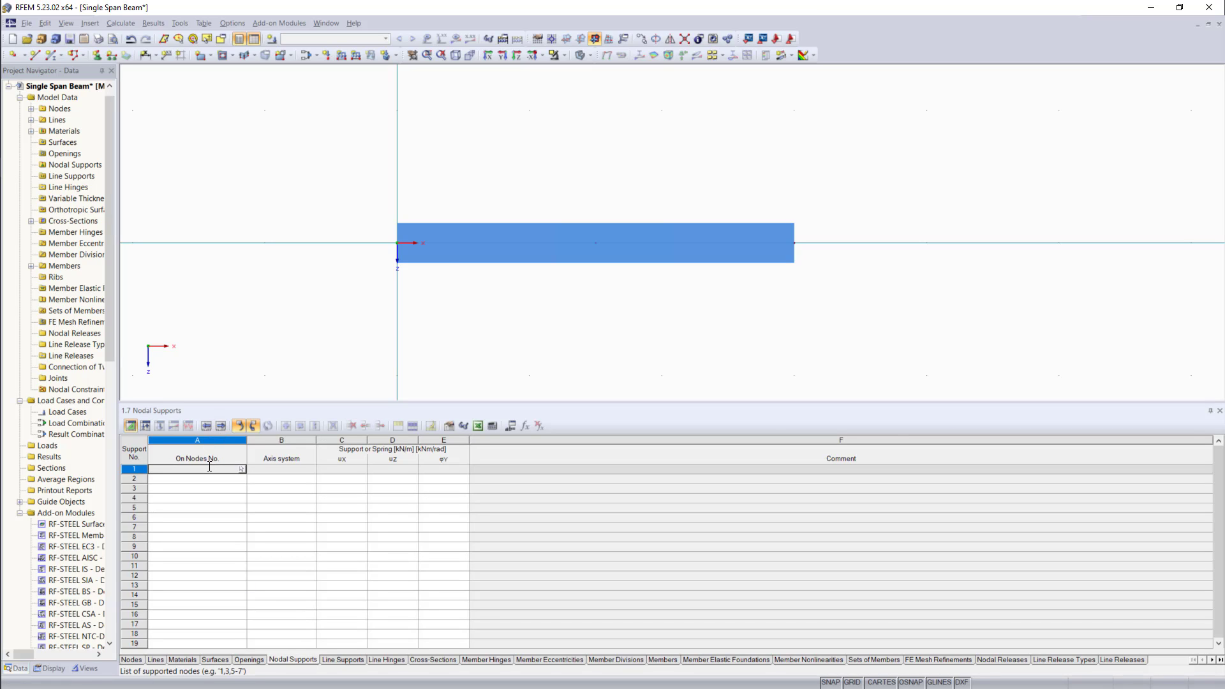
pyautogui.write('1')
pyautogui.press('Return')
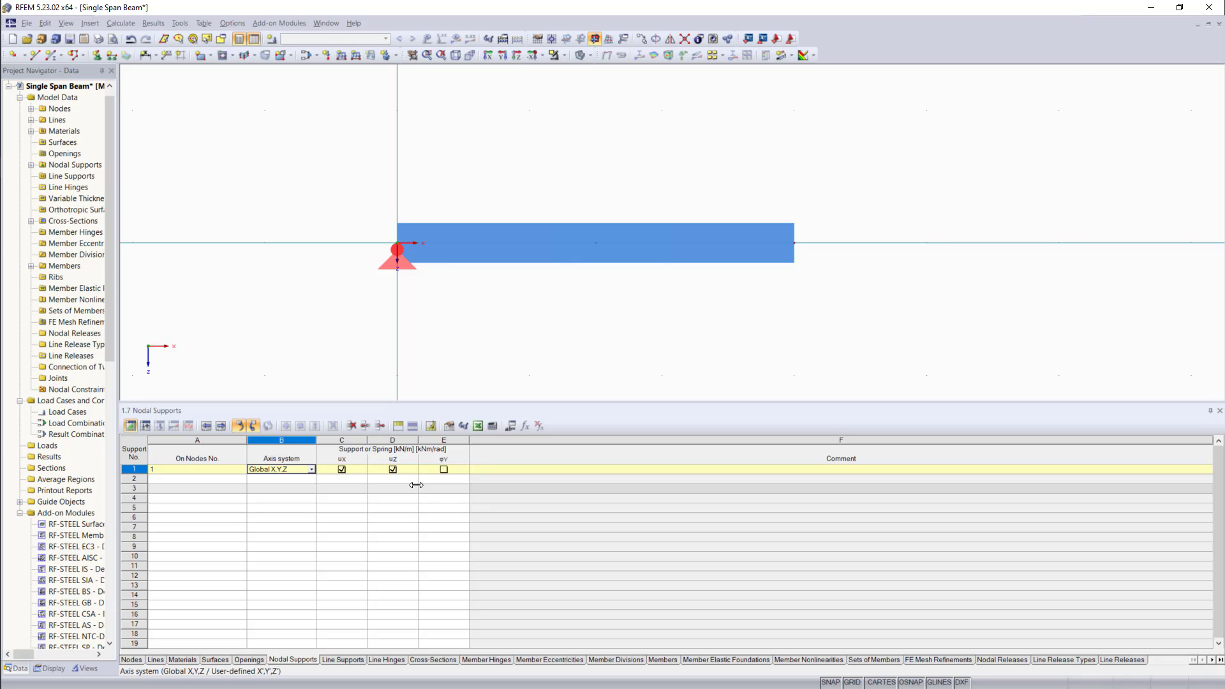
pyautogui.click(444, 469)
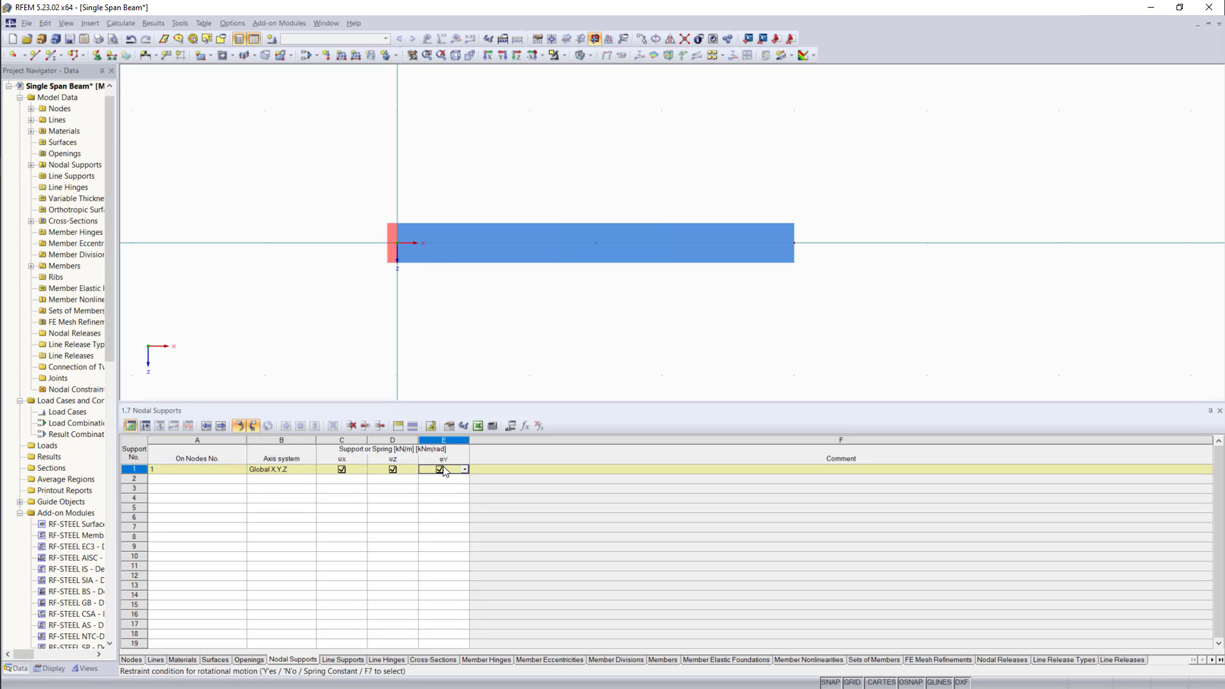
pyautogui.click(440, 470)
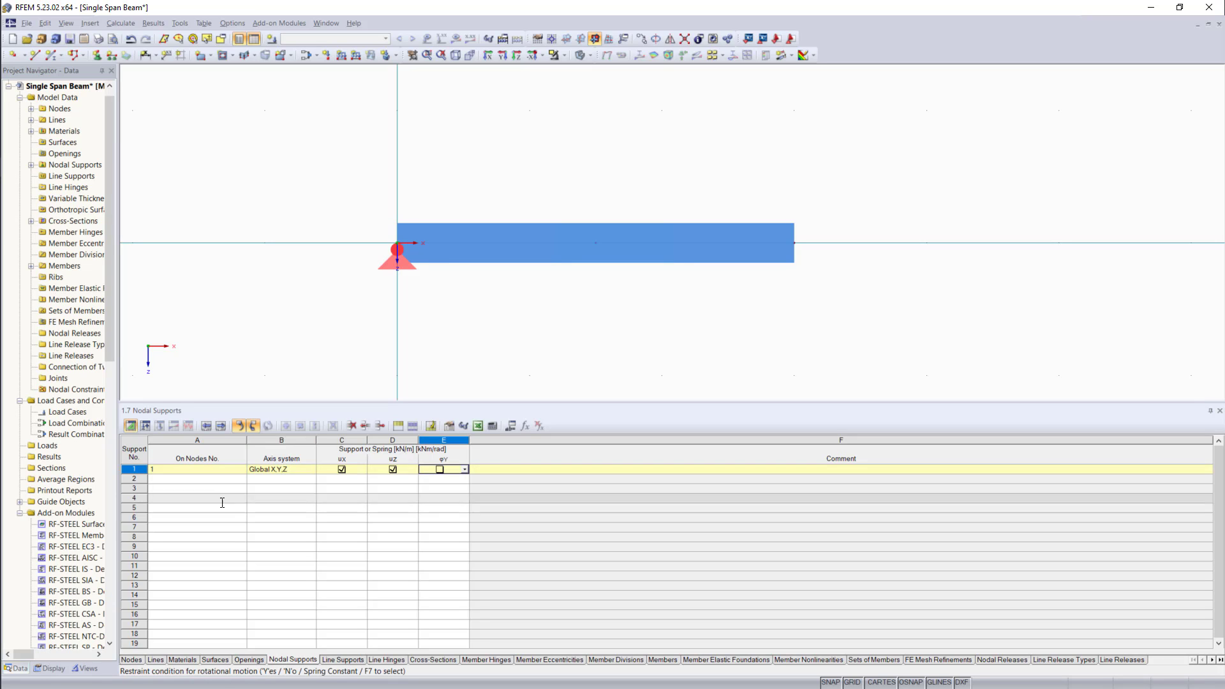
# Add a second nodal support on node 2 restrained only in uZ, releasing the uX restraint
pyautogui.click(211, 479)
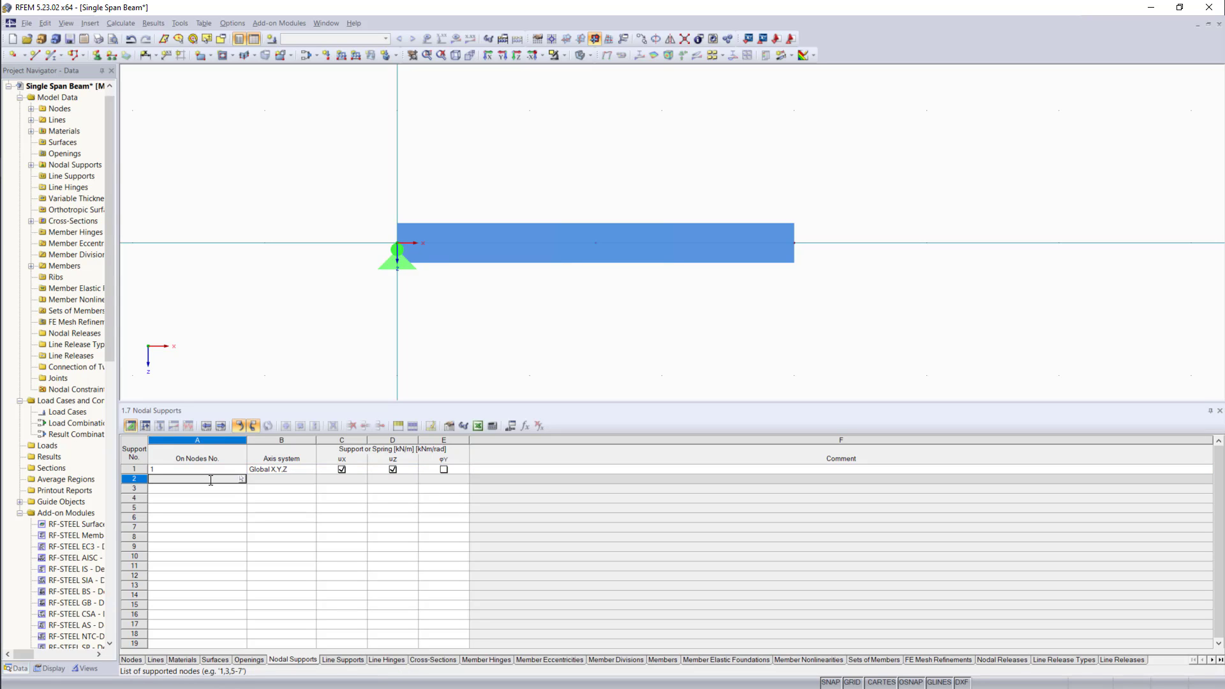
pyautogui.write('2')
pyautogui.press('Tab')
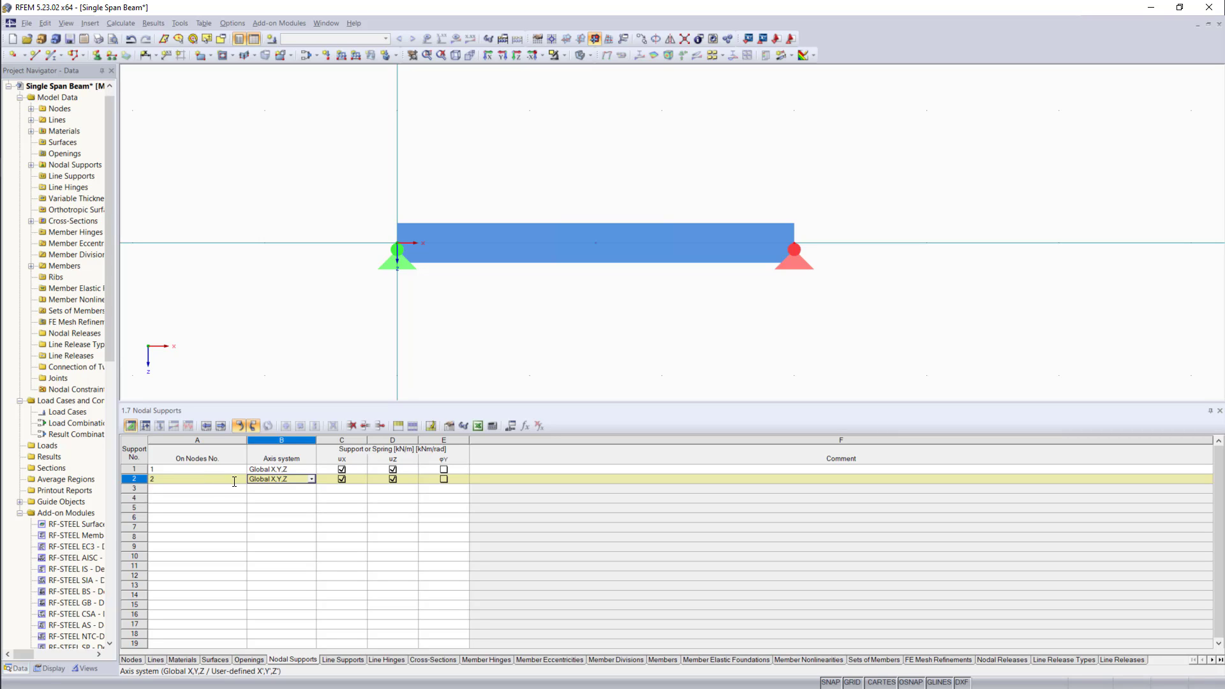
pyautogui.click(342, 479)
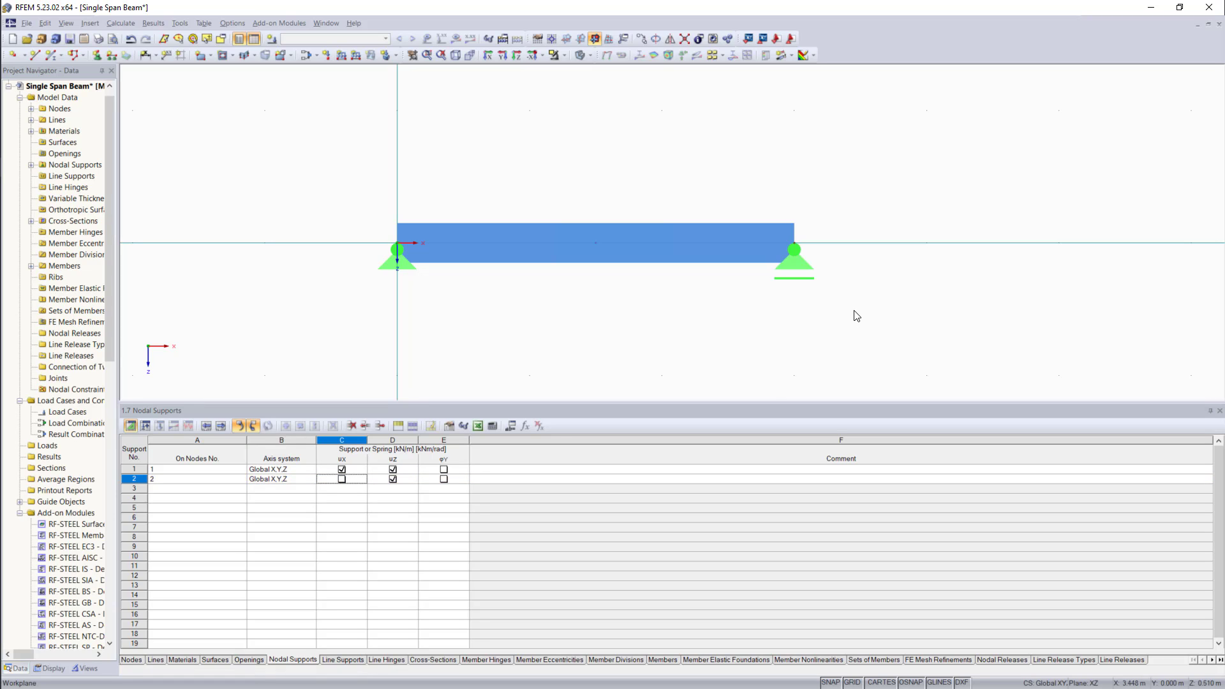
# Create load case LC1 with the description "LC All" in the load cases table and deactivate its self-weight
pyautogui.click(145, 431)
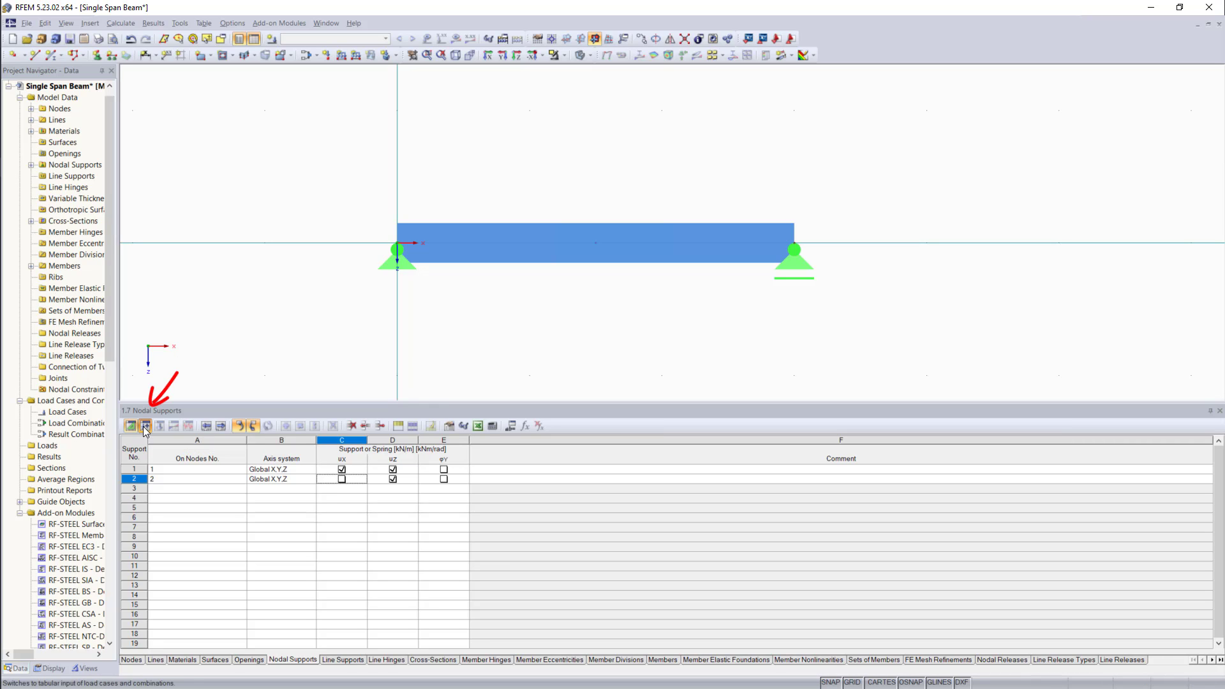
pyautogui.click(165, 468)
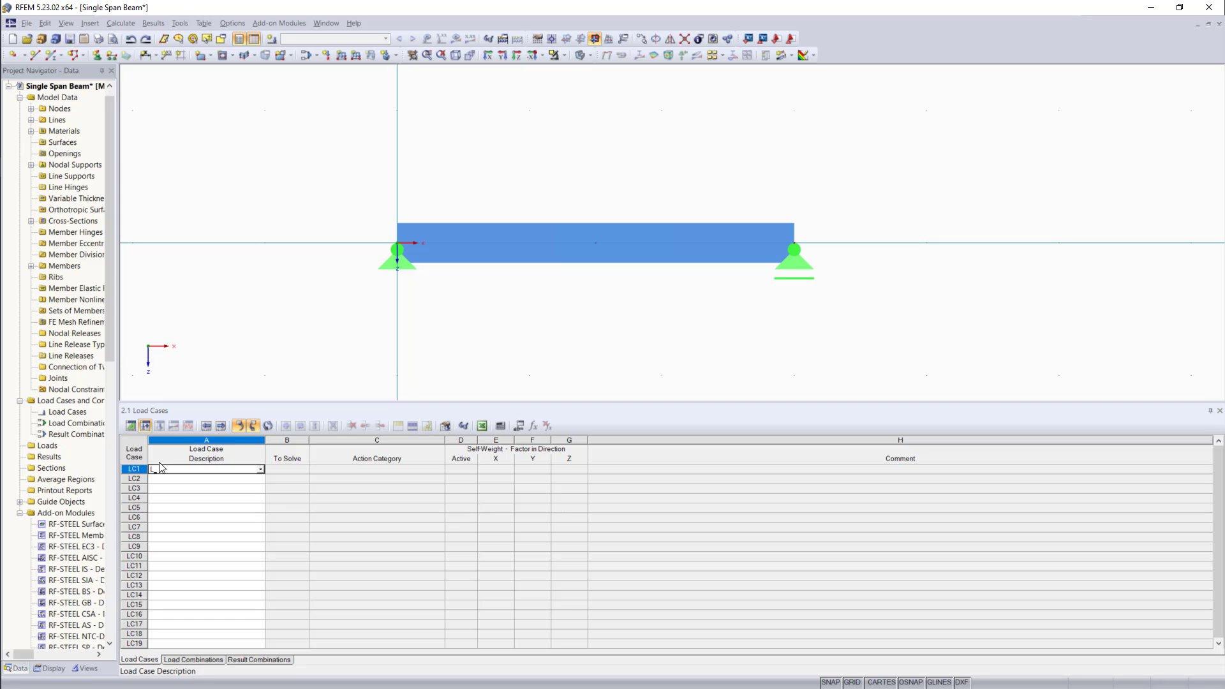
pyautogui.write('LC All')
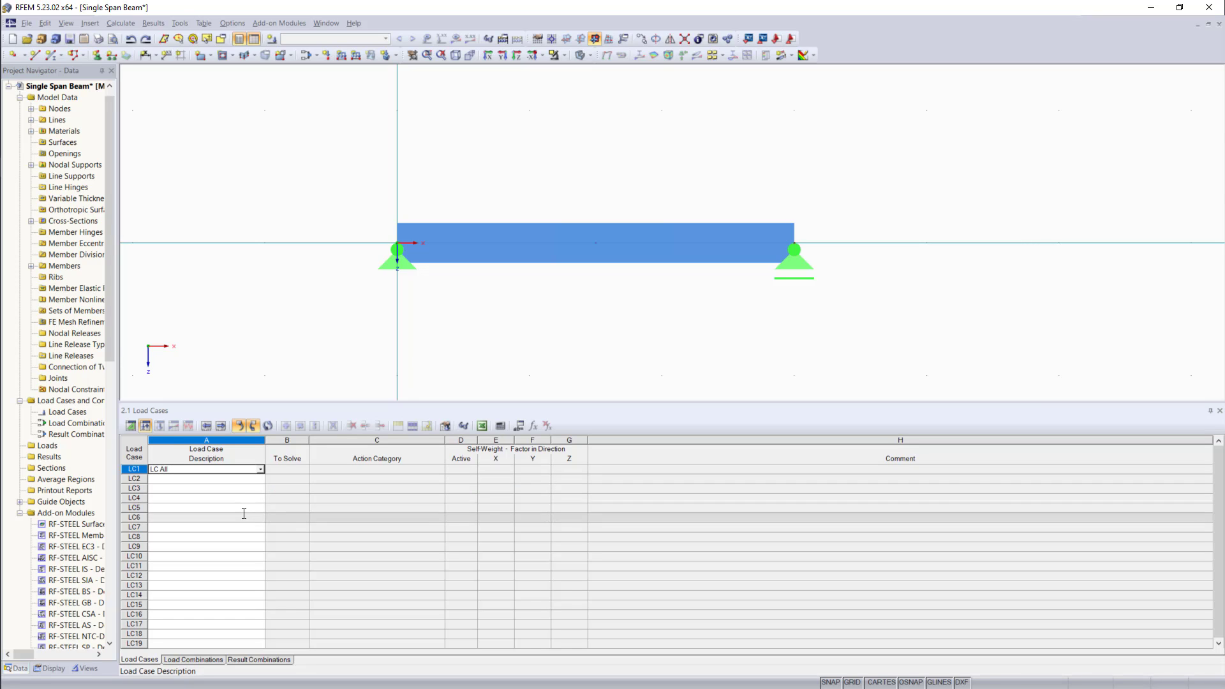
pyautogui.press('Return')
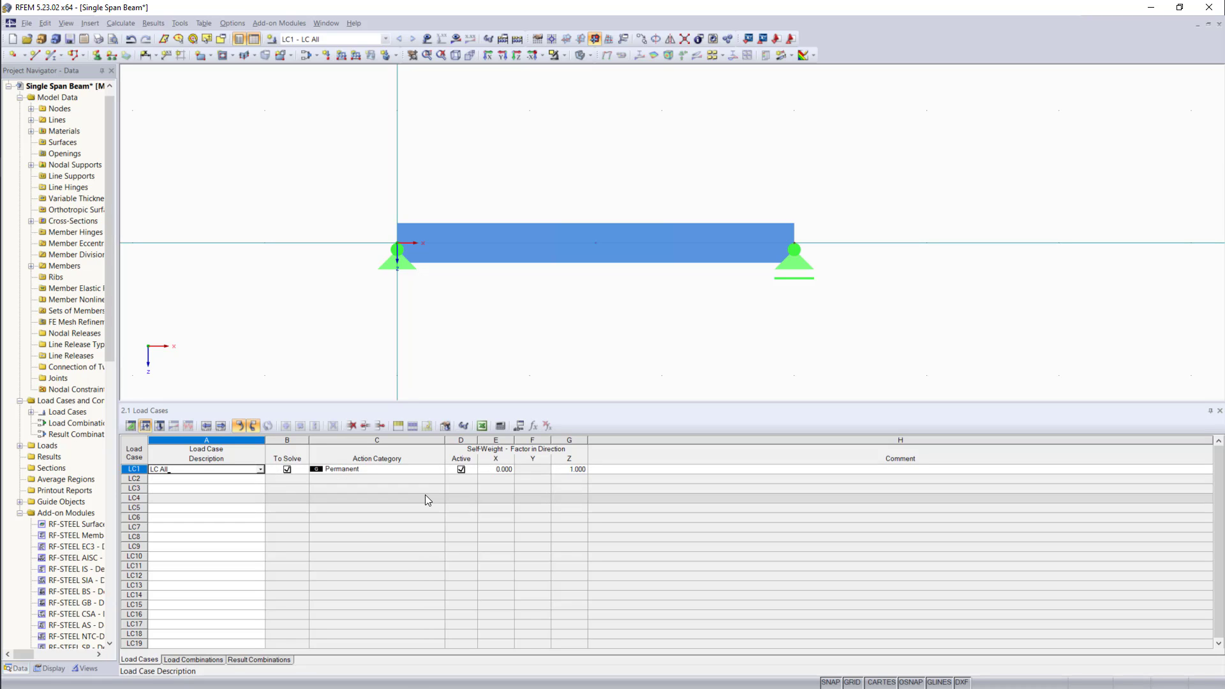
pyautogui.click(461, 470)
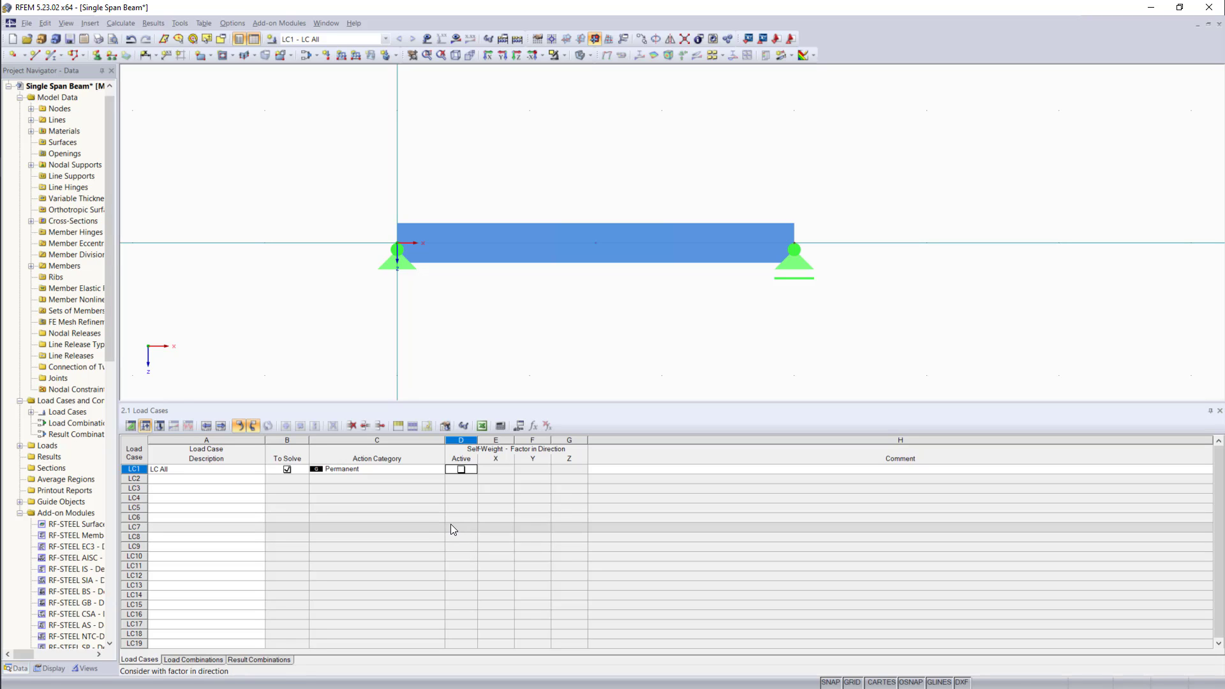
# Add a uniform force load of 5 kN/m in direction ZP to member 1, picking the member in the model
pyautogui.click(162, 426)
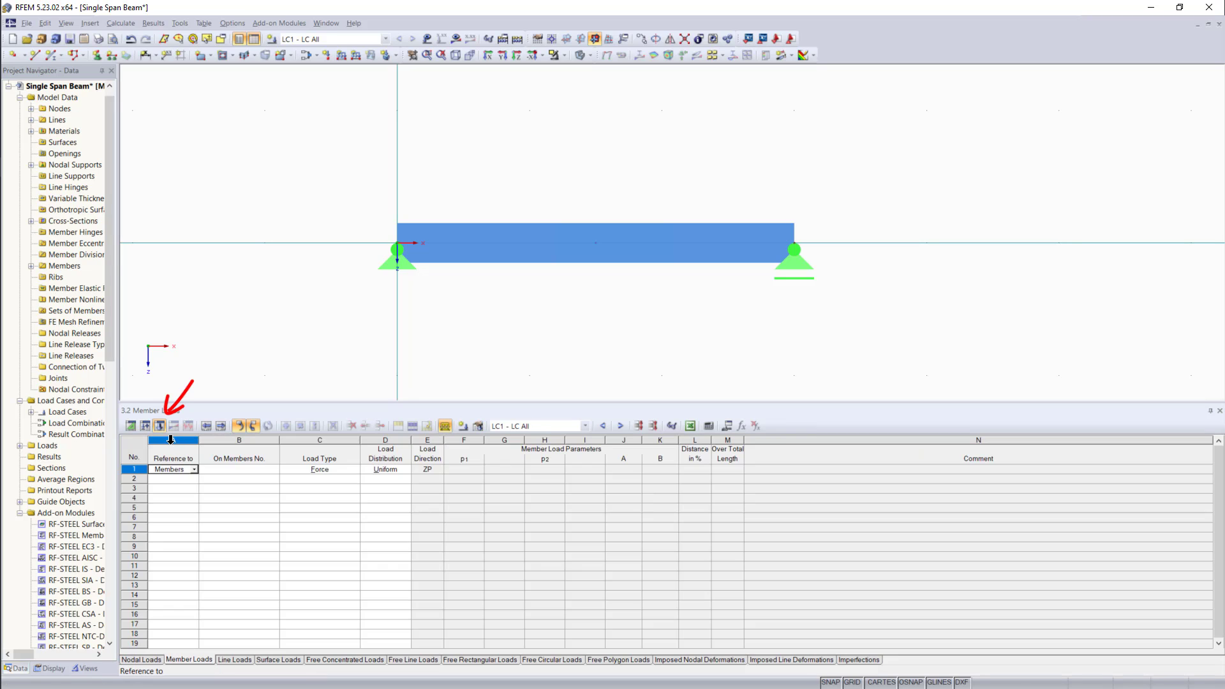
pyautogui.click(227, 470)
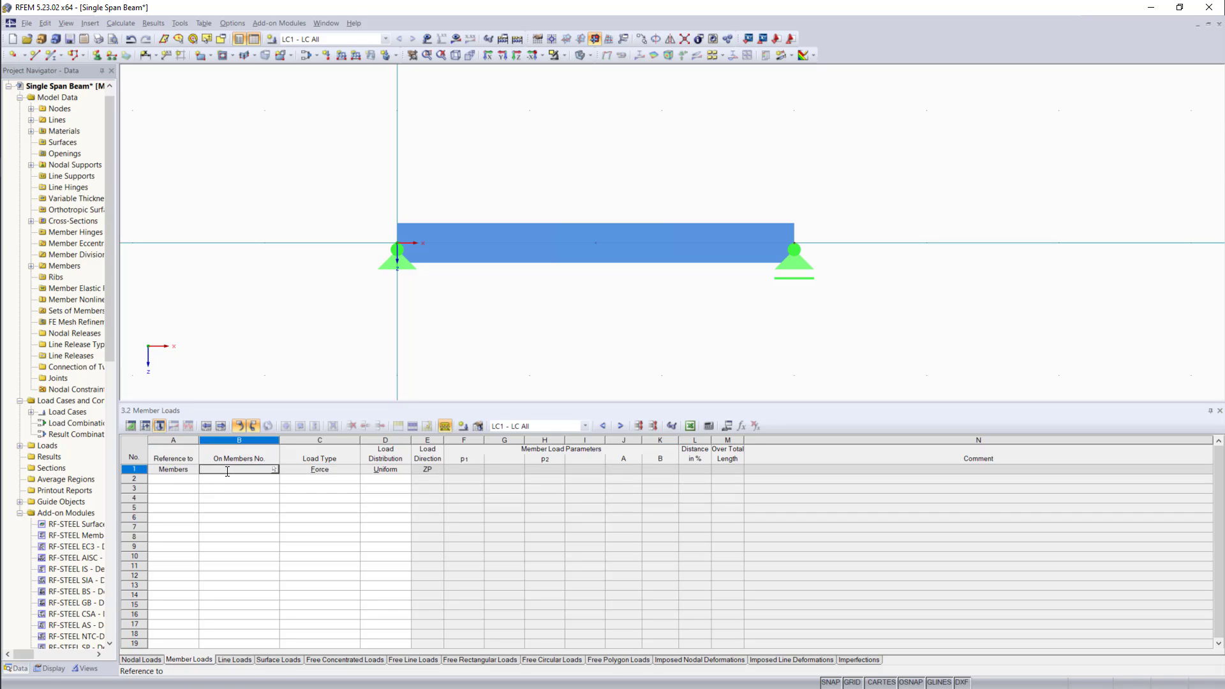
pyautogui.click(274, 471)
pyautogui.click(613, 257)
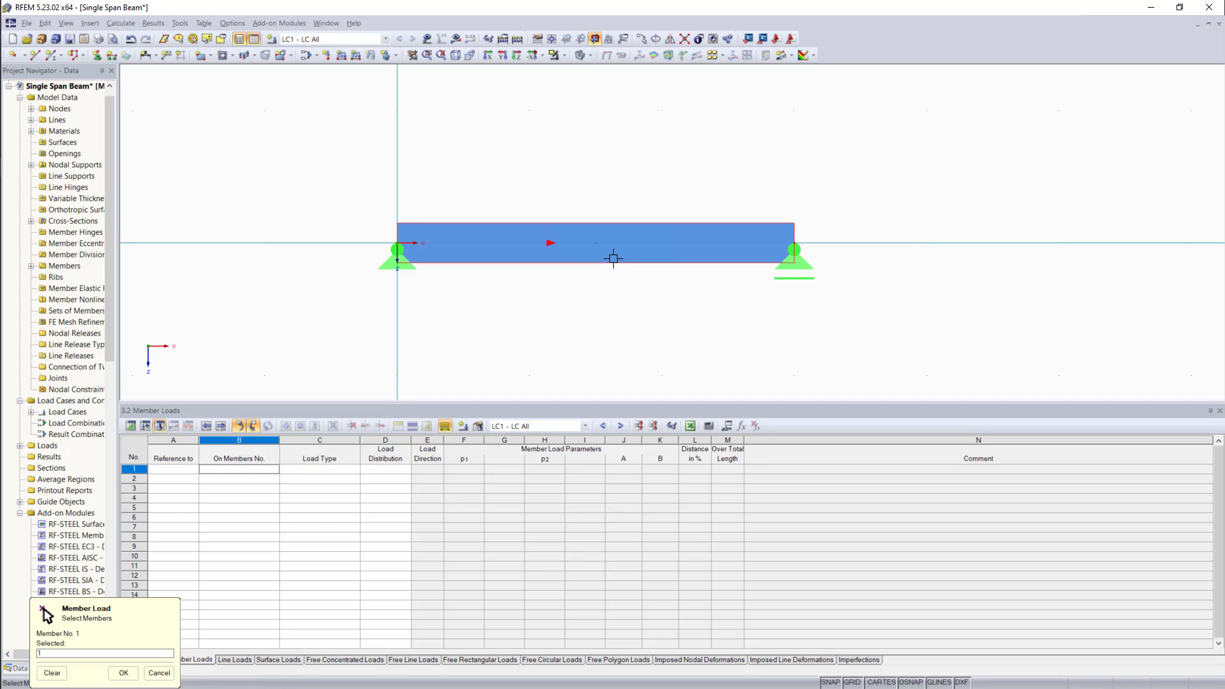
pyautogui.click(125, 673)
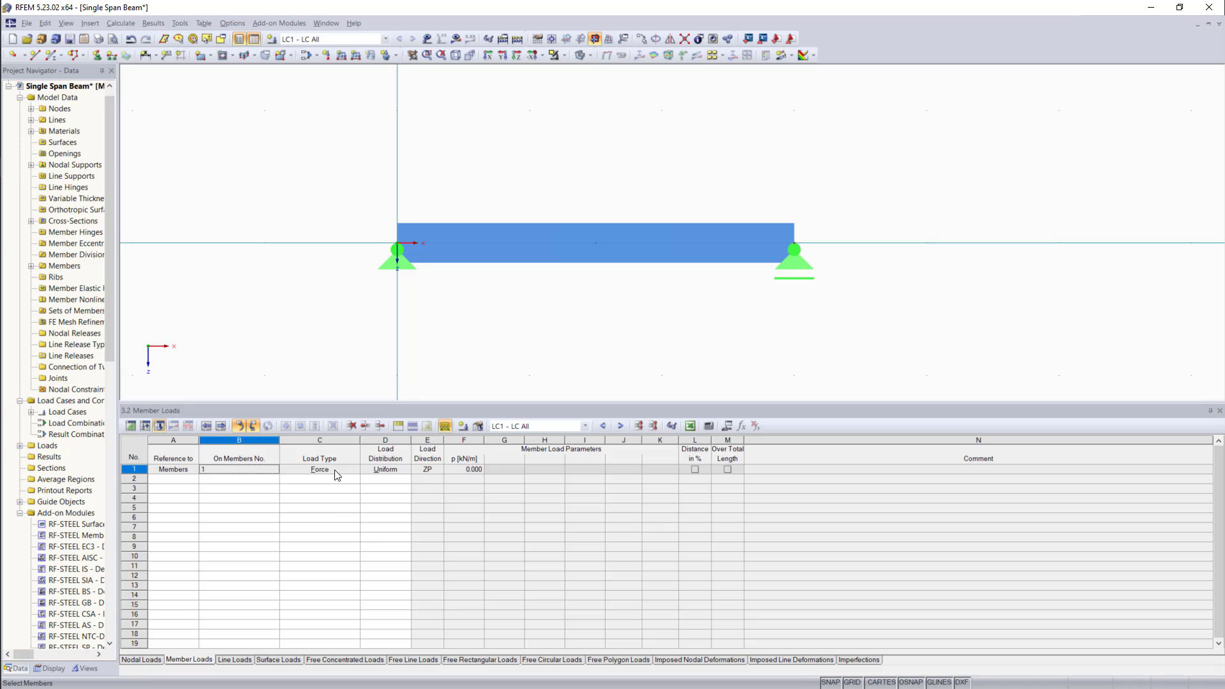
pyautogui.click(463, 470)
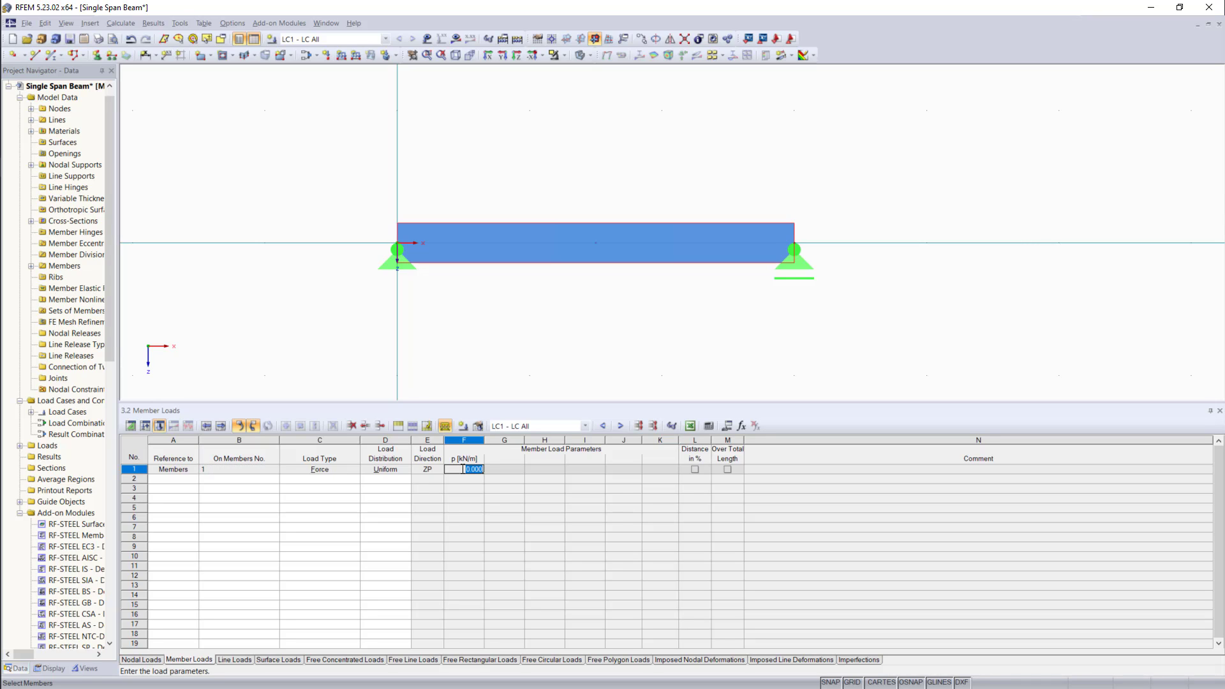
pyautogui.write('5')
pyautogui.press('Return')
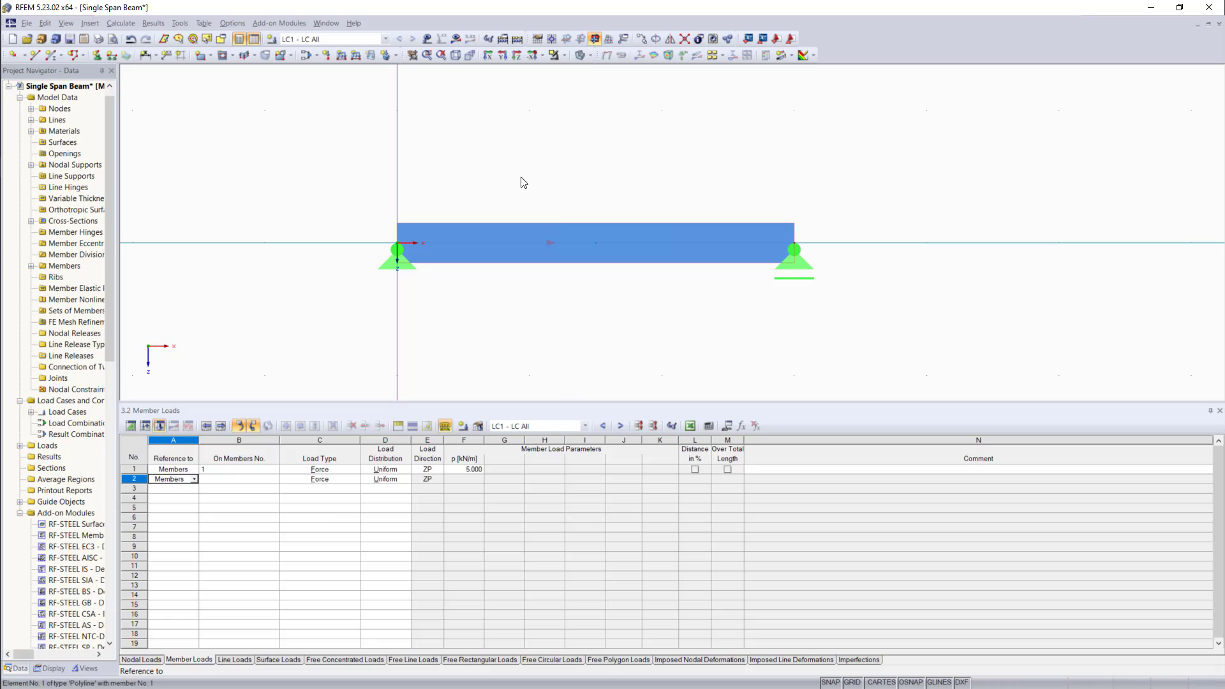
# Display the loads of load case LC1 graphically on the beam
pyautogui.click(426, 39)
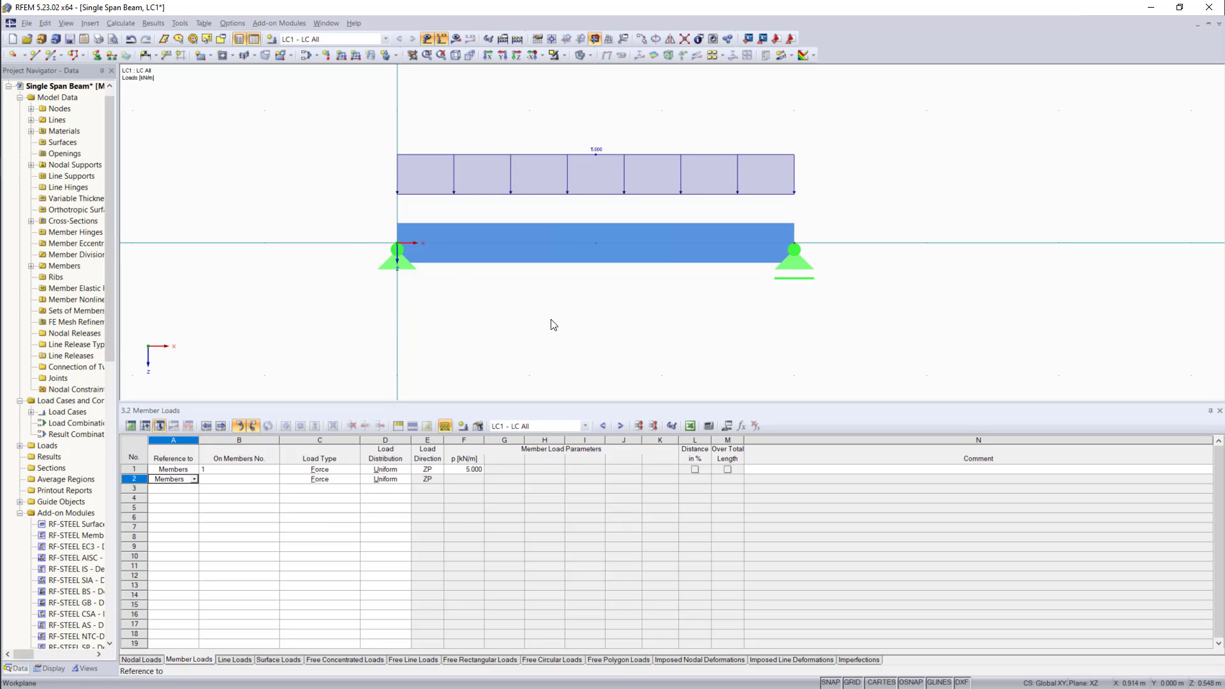
pyautogui.scroll(2, 581, 325)
pyautogui.scroll(1, 469, 93)
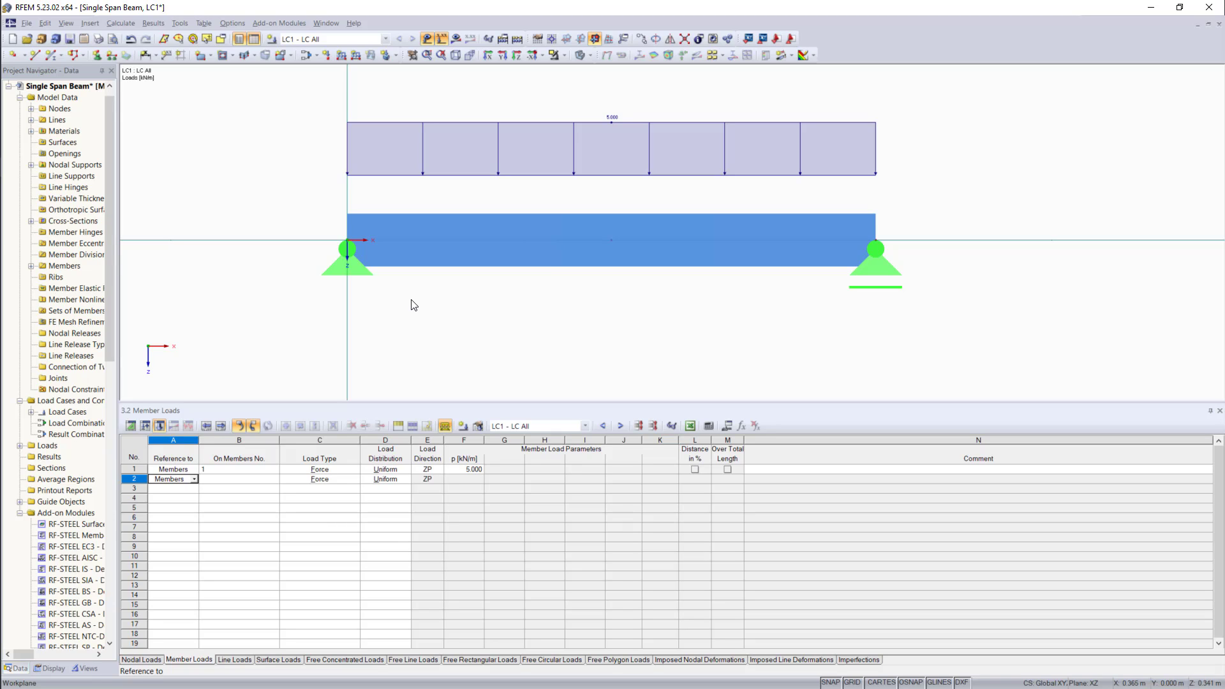
# Add a nodal load on node 3, defined by components in the global XYZ system, with a force PZ of 15 kN
pyautogui.click(158, 659)
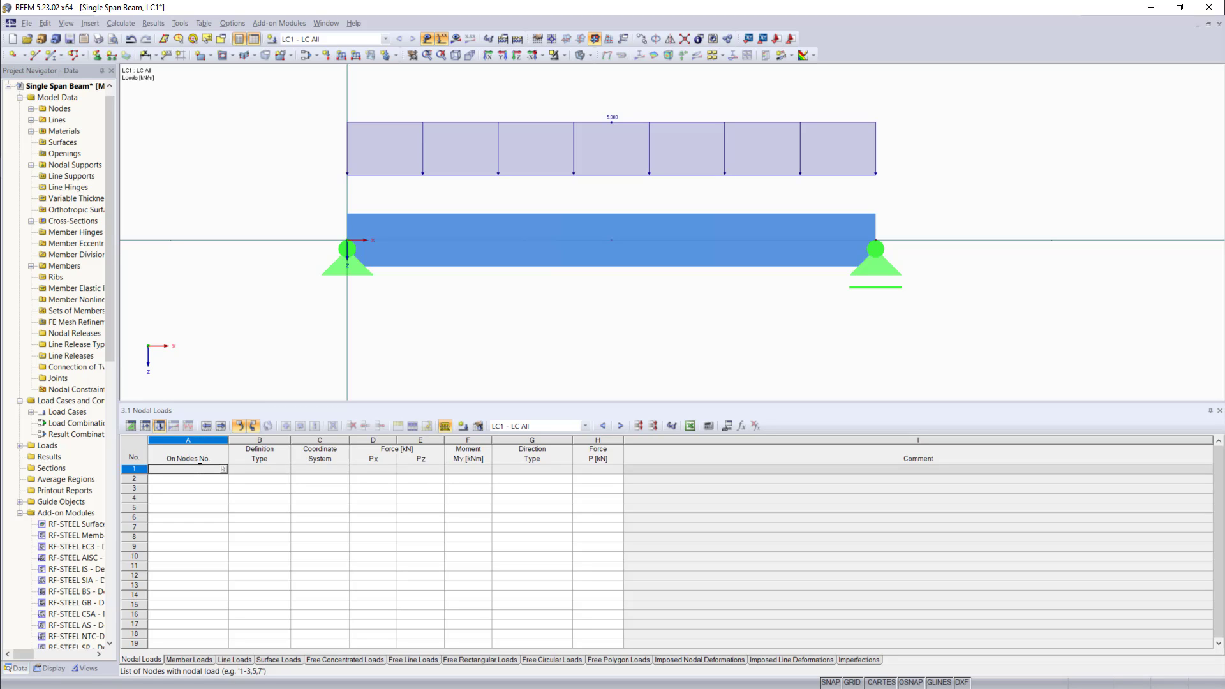
pyautogui.write('3')
pyautogui.press('Return')
pyautogui.press('Return')
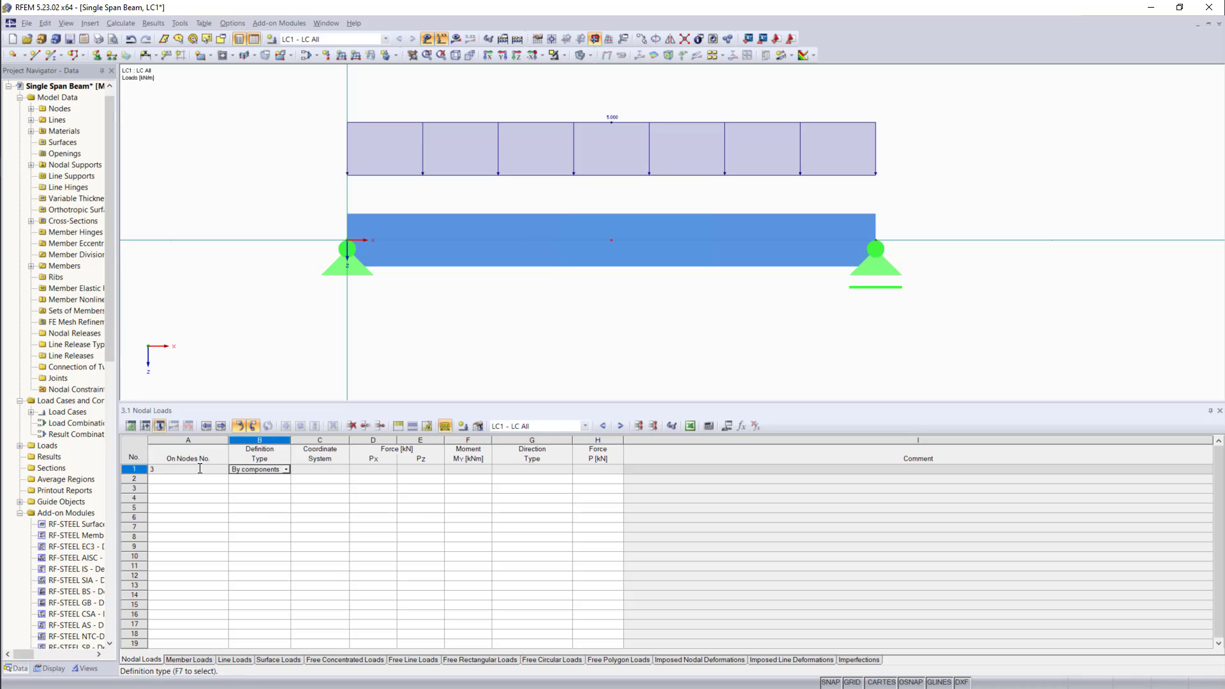
pyautogui.press('Return')
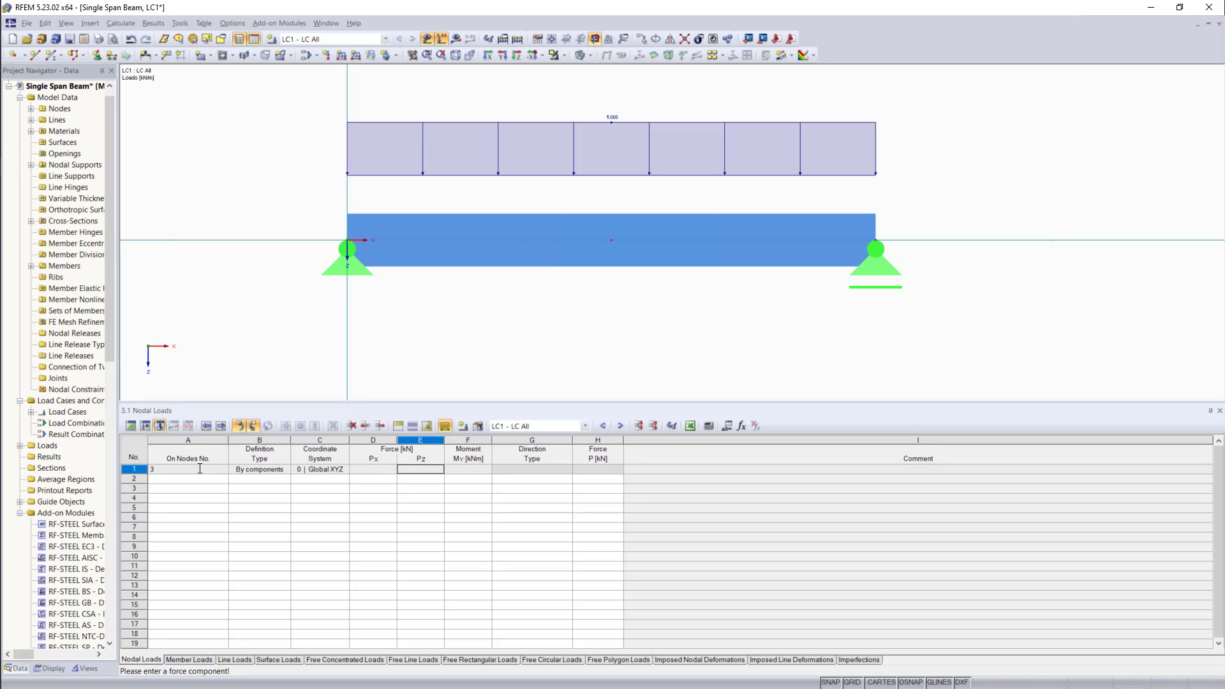
pyautogui.press('Return')
pyautogui.write('15')
pyautogui.press('Return')
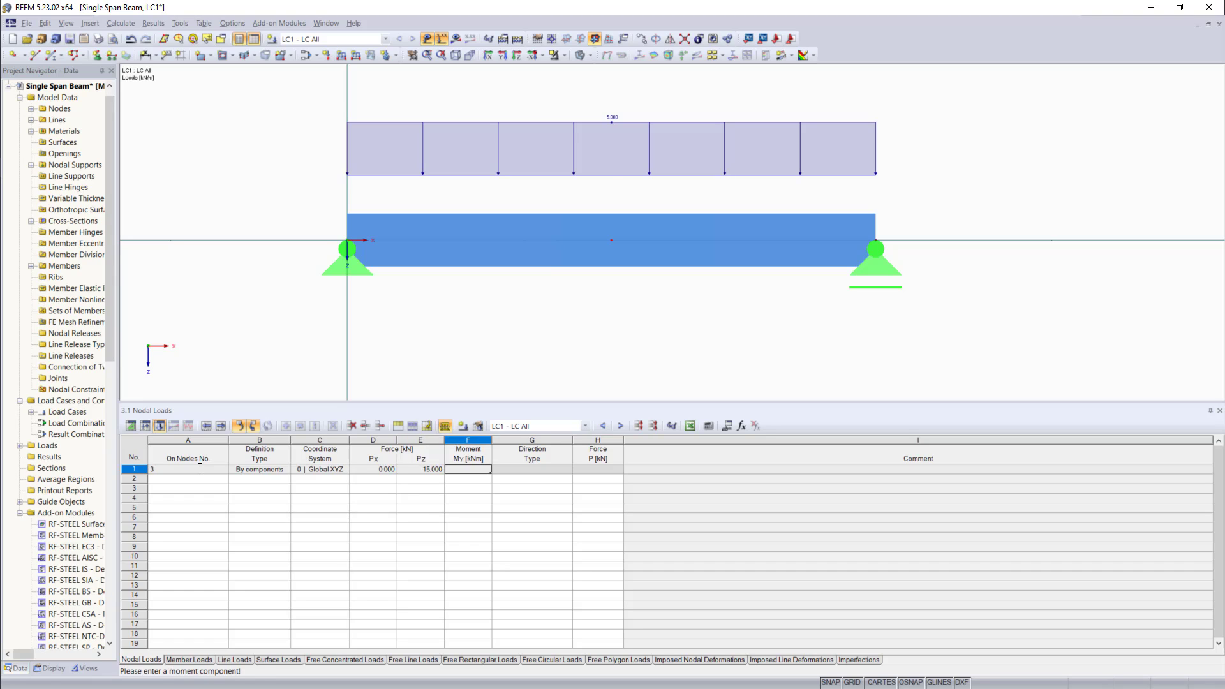
pyautogui.press('Return')
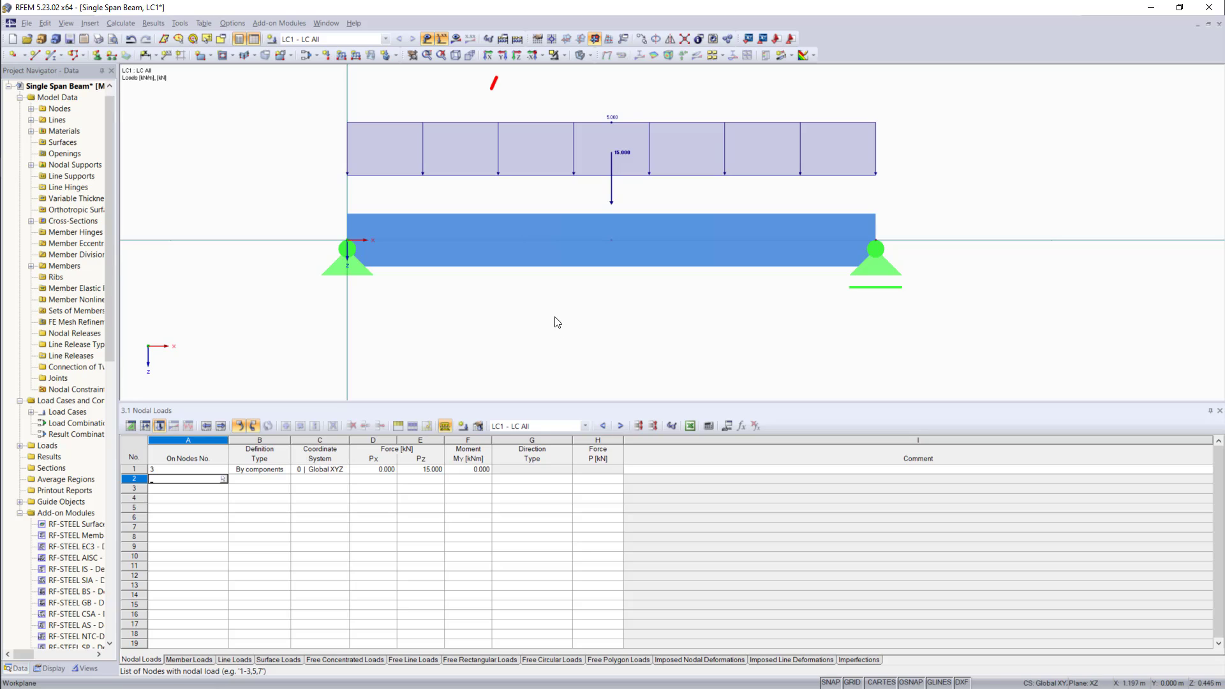
# Calculate load case LC1 and review its results summary table
pyautogui.click(518, 40)
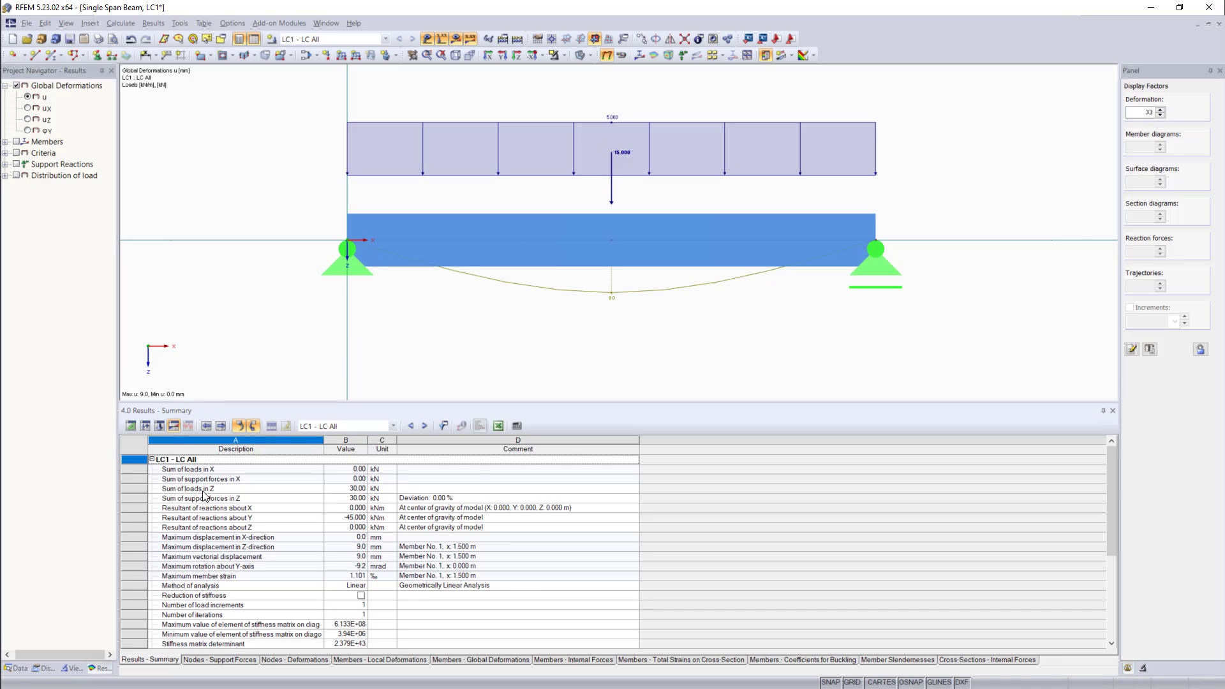
pyautogui.scroll(-2, 231, 534)
pyautogui.scroll(2, 231, 535)
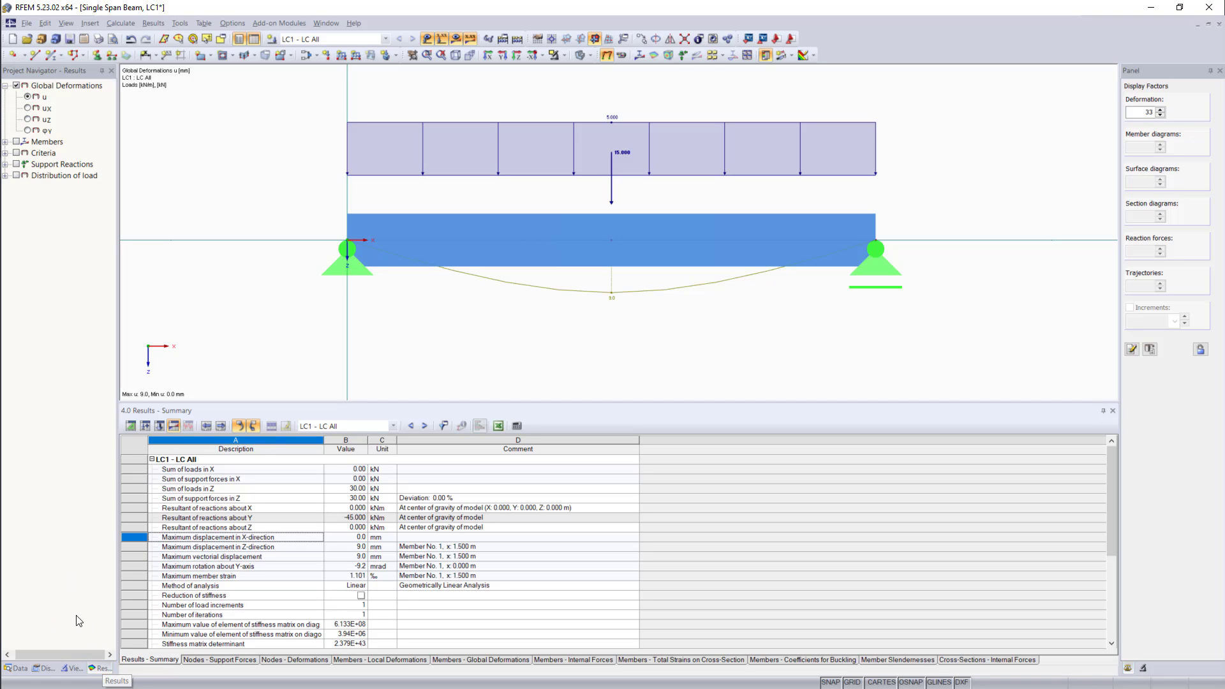
# Show the member results instead of the global deformations and display the Vz shear force diagram
pyautogui.click(6, 141)
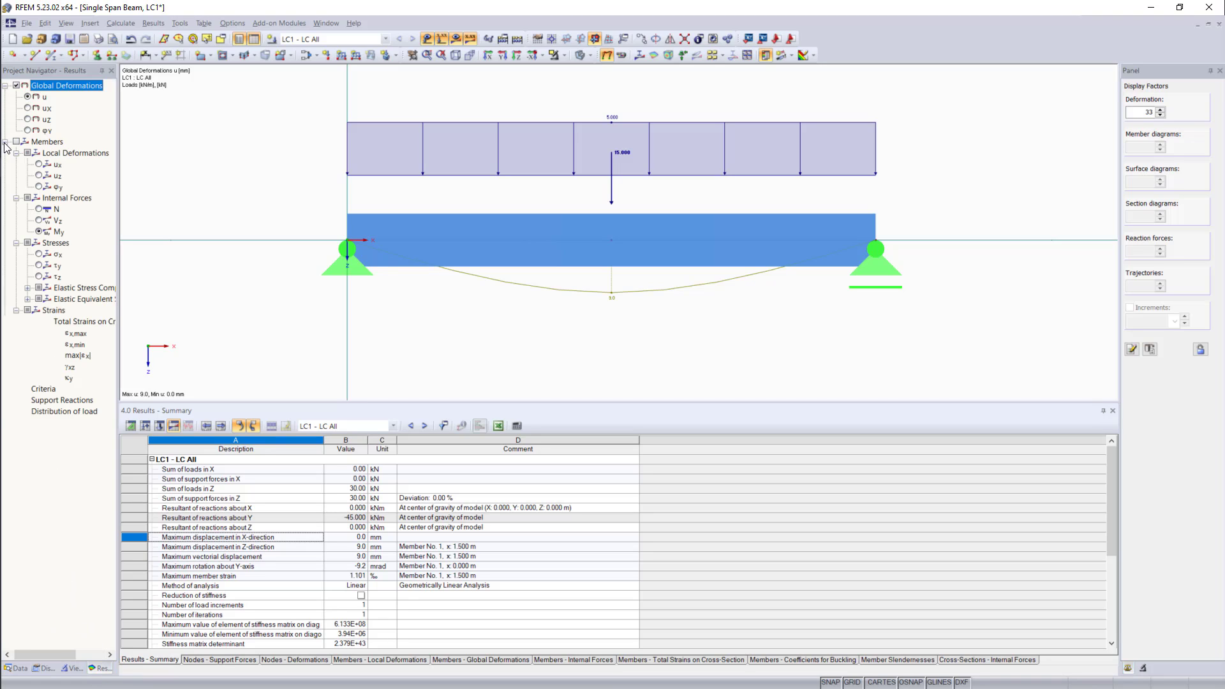
pyautogui.click(16, 141)
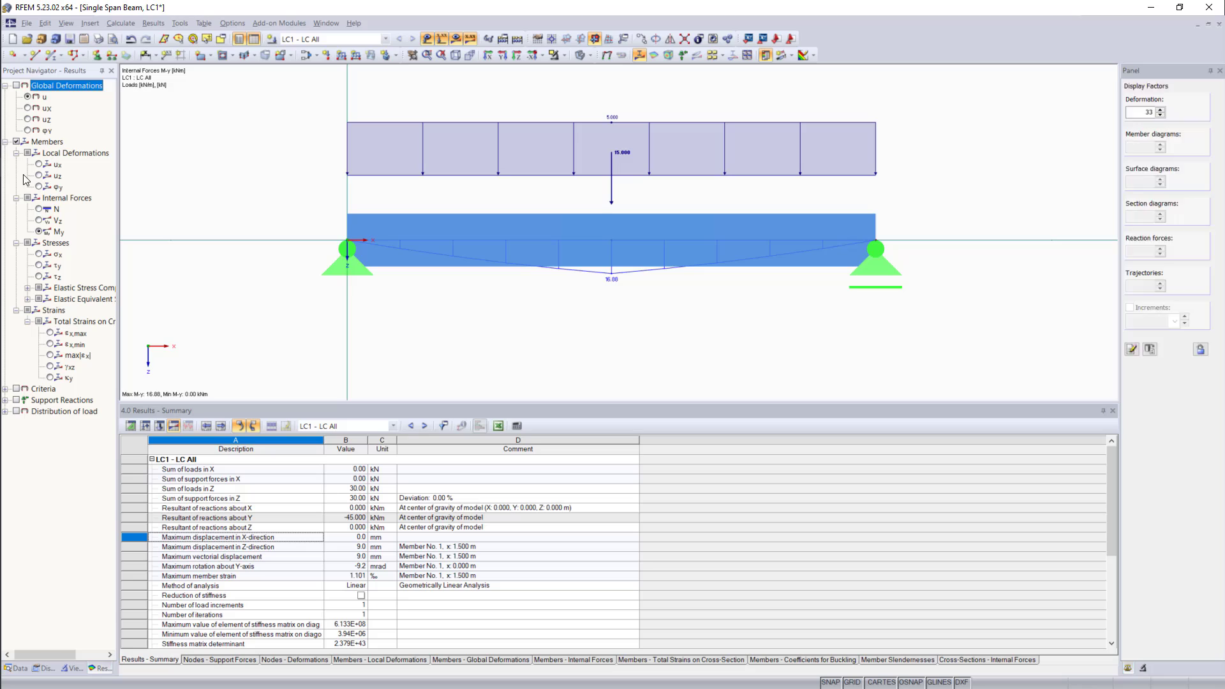
pyautogui.click(38, 221)
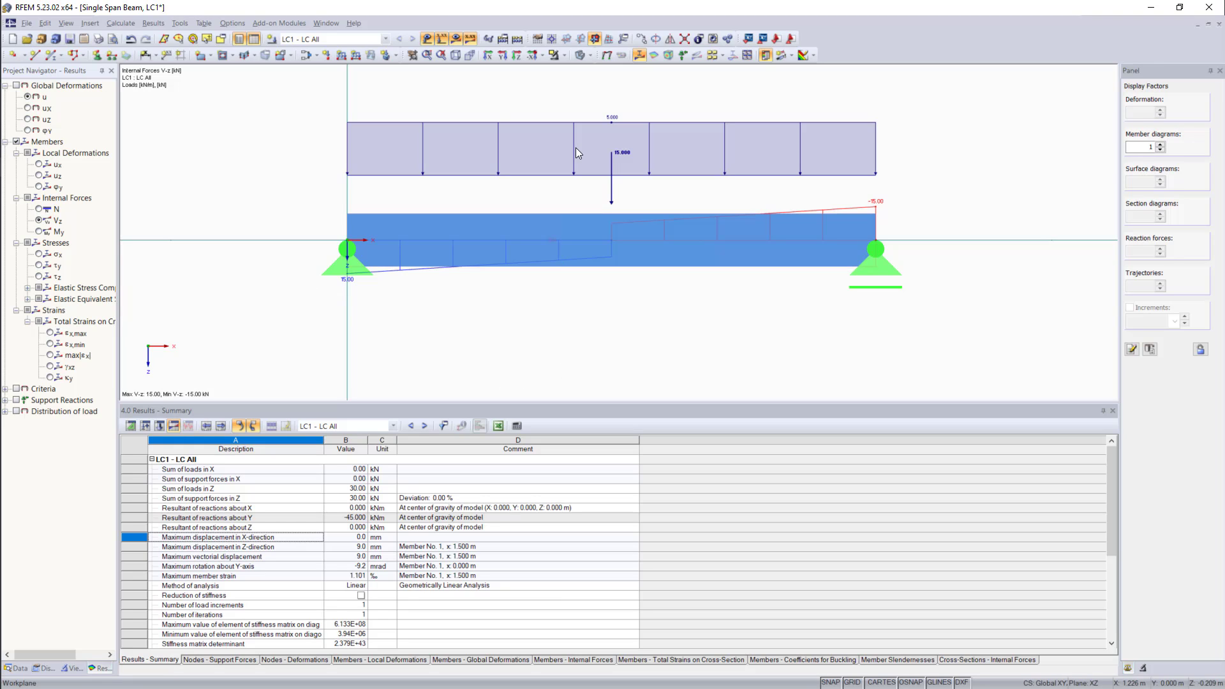
# Switch the beam to wireframe display and show the My bending moment diagram together with the support reactions
pyautogui.click(580, 55)
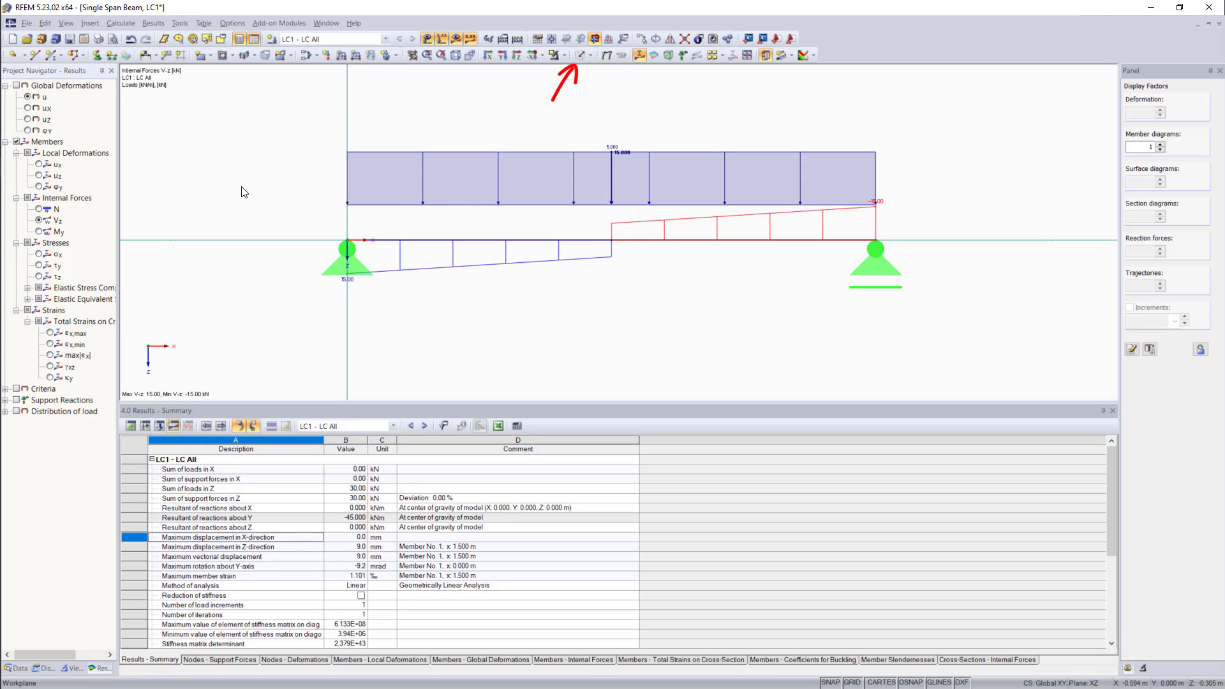
pyautogui.click(39, 232)
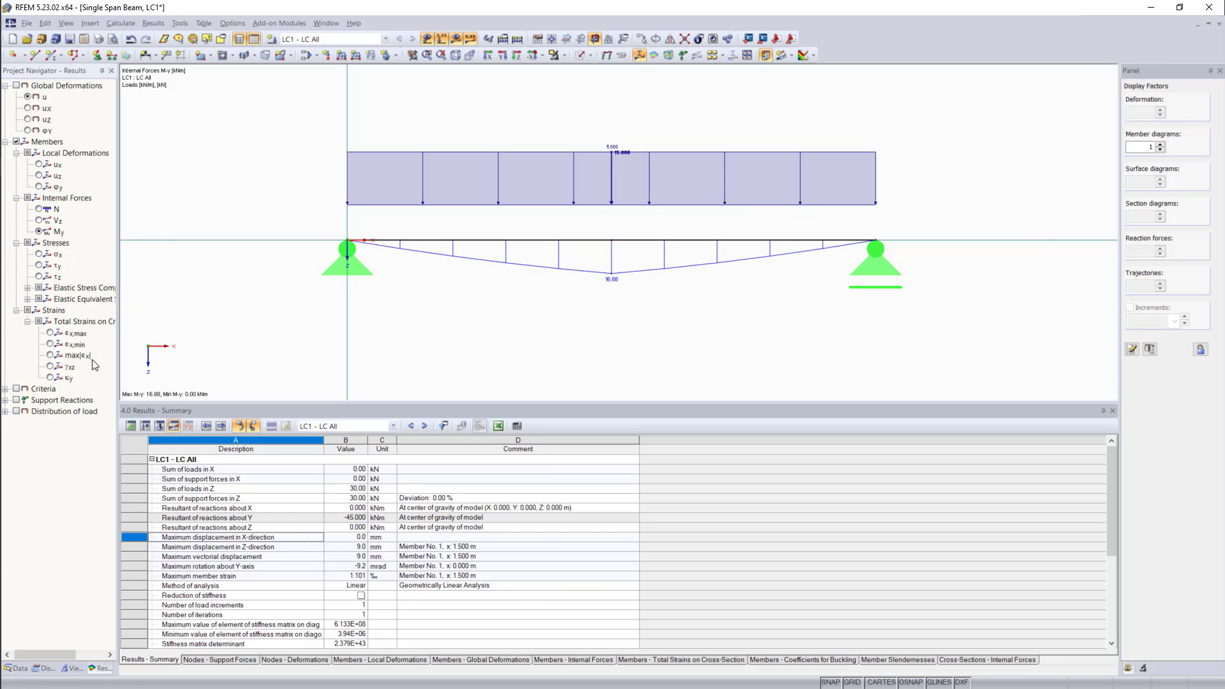
pyautogui.click(17, 401)
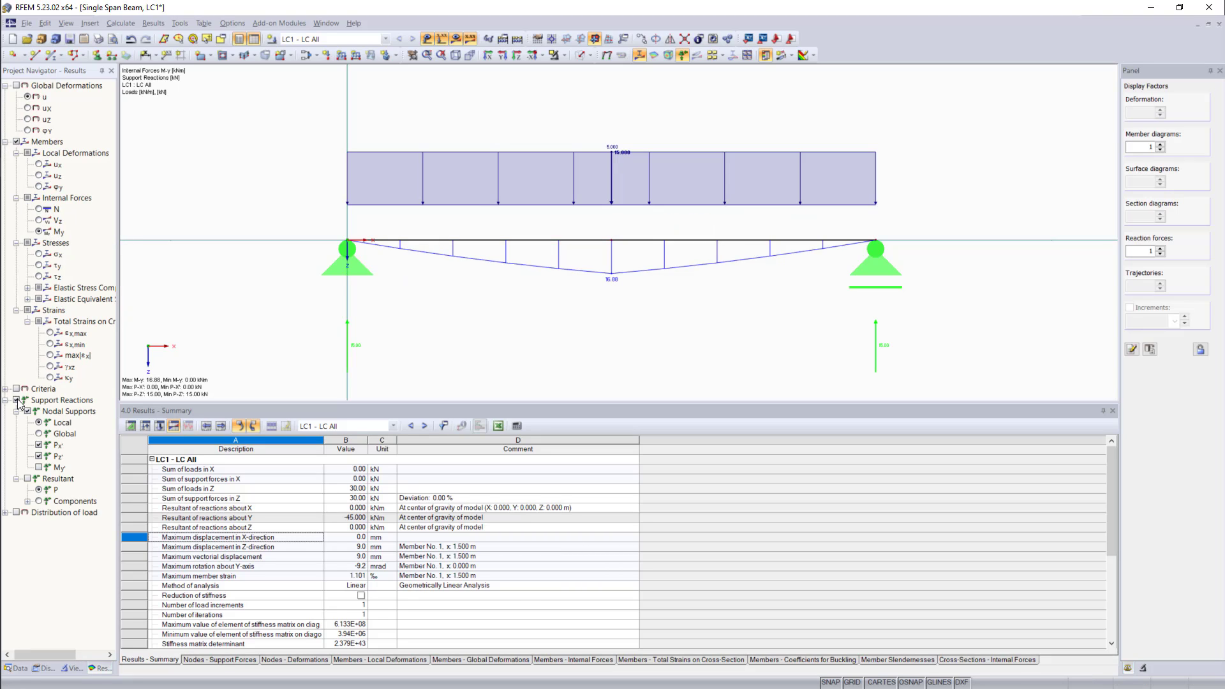